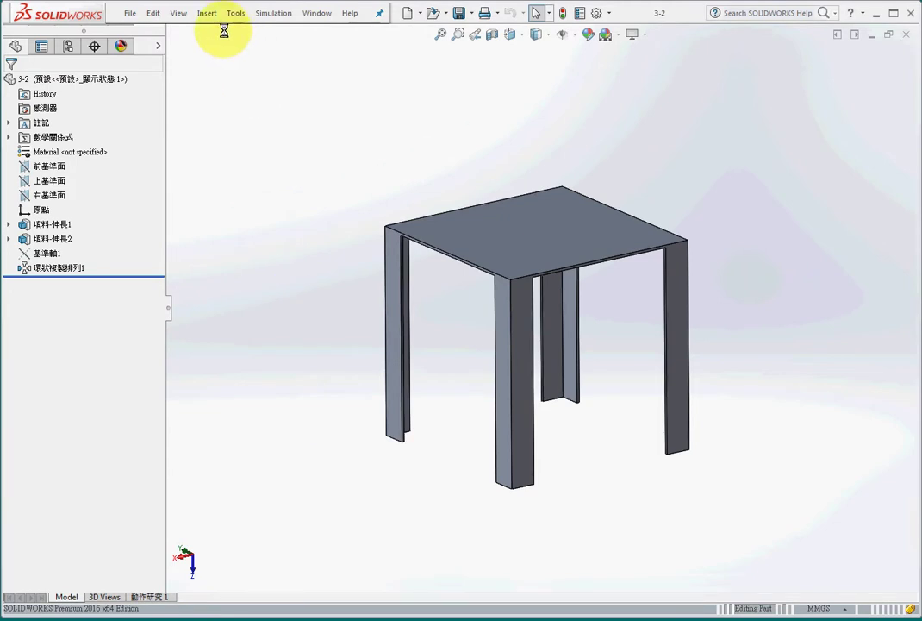
Send the table model to ANSYS Workbench 15.0 as the geometry of a new project.
left_click(235, 13)
mouse_move(260, 49)
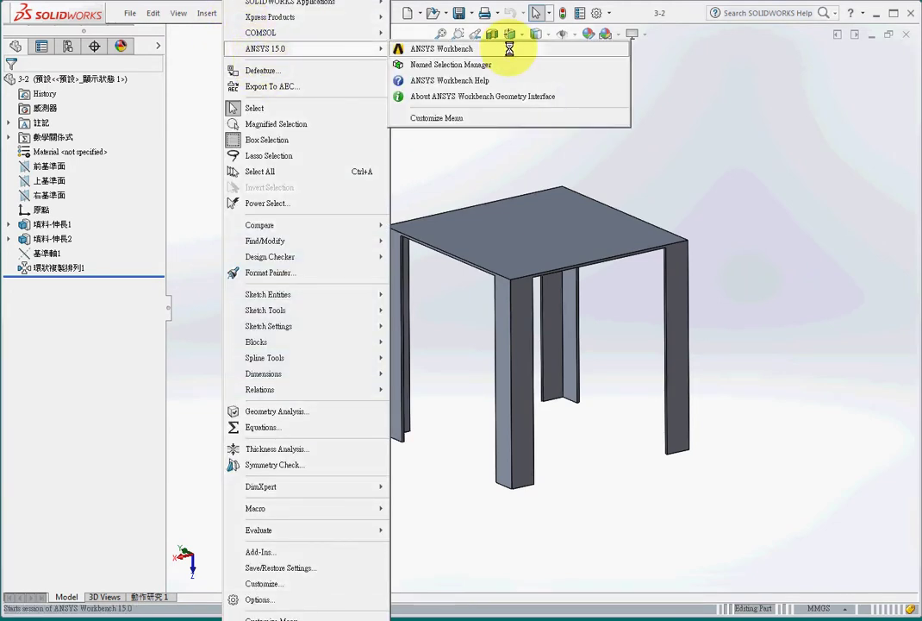
left_click(565, 49)
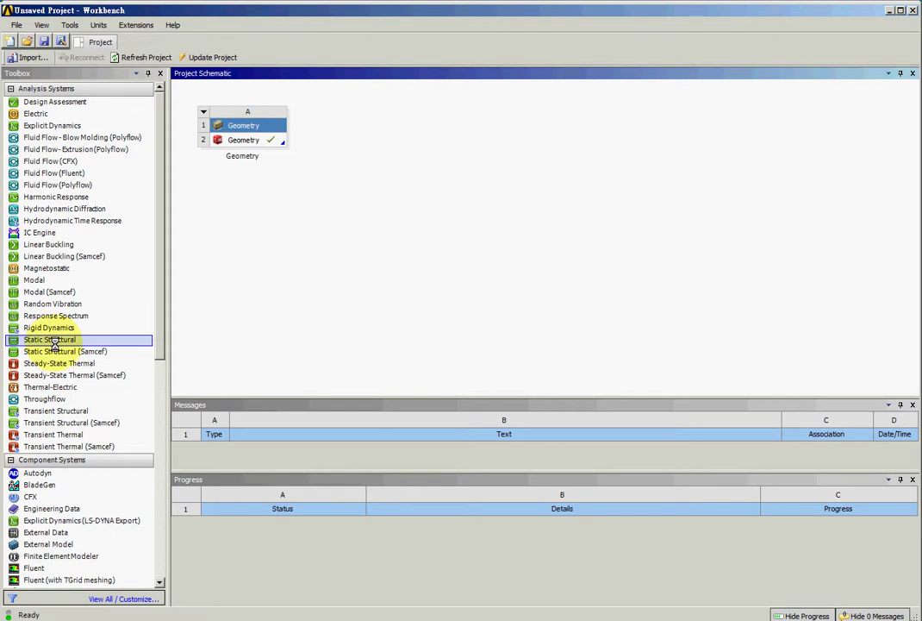
Add a Static Structural system linked to the imported geometry and a Linear Buckling system linked to its solution.
left_click_drag(51, 342, 233, 142)
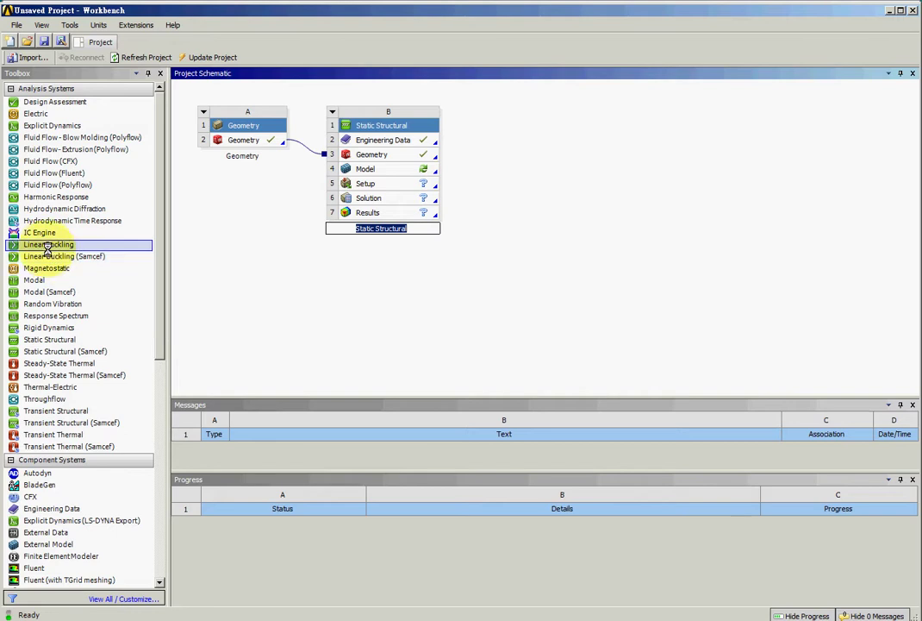
left_click_drag(48, 245, 369, 198)
left_click(443, 315)
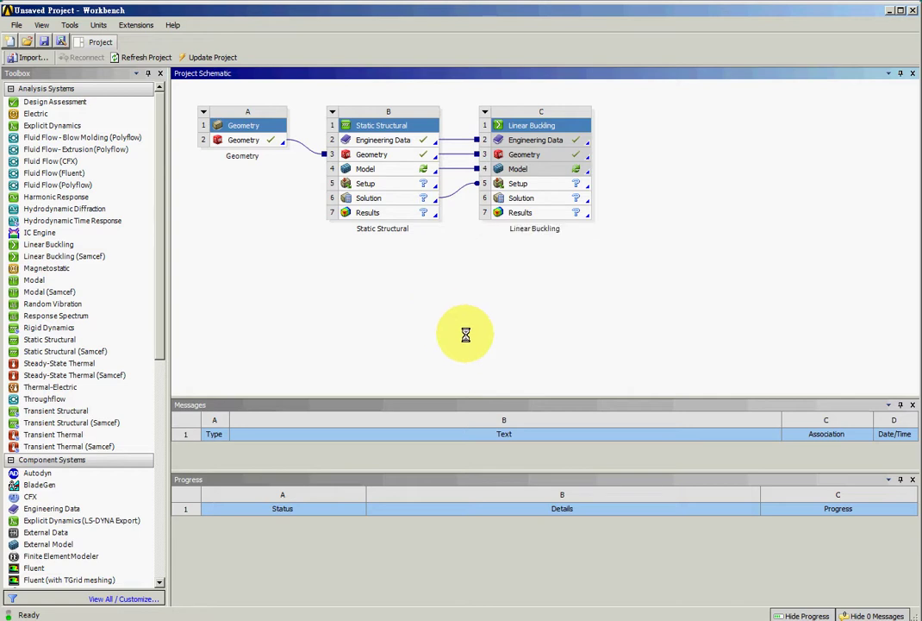
Add Polyethylene from the General Materials source to the Static Structural engineering data and return to the project schematic.
right_click(395, 140)
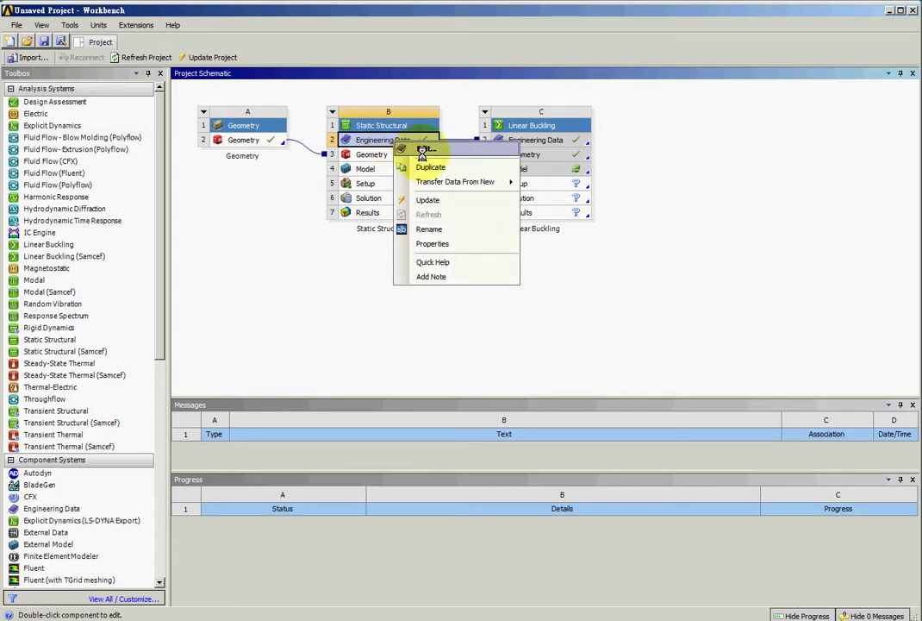
left_click(425, 150)
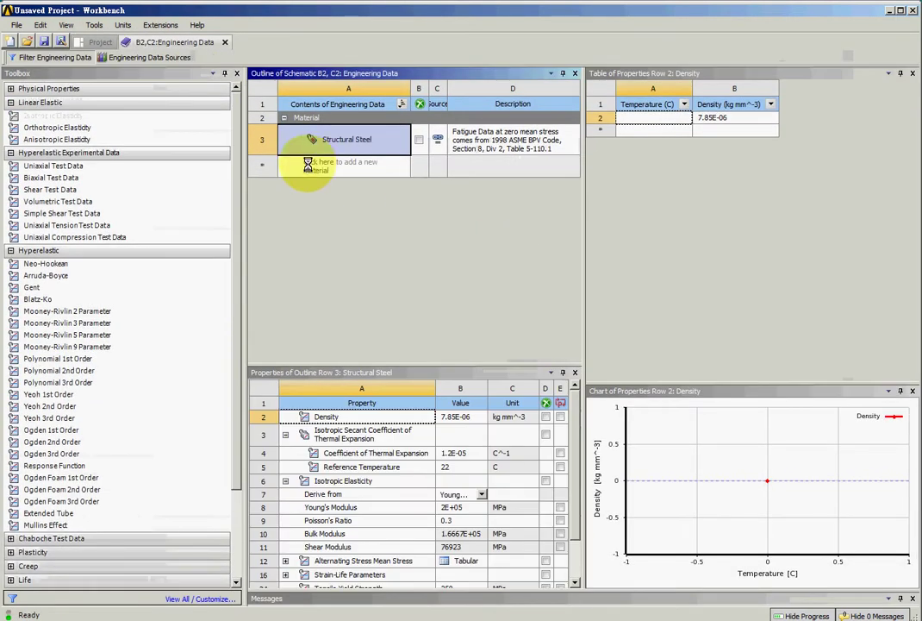
left_click(168, 56)
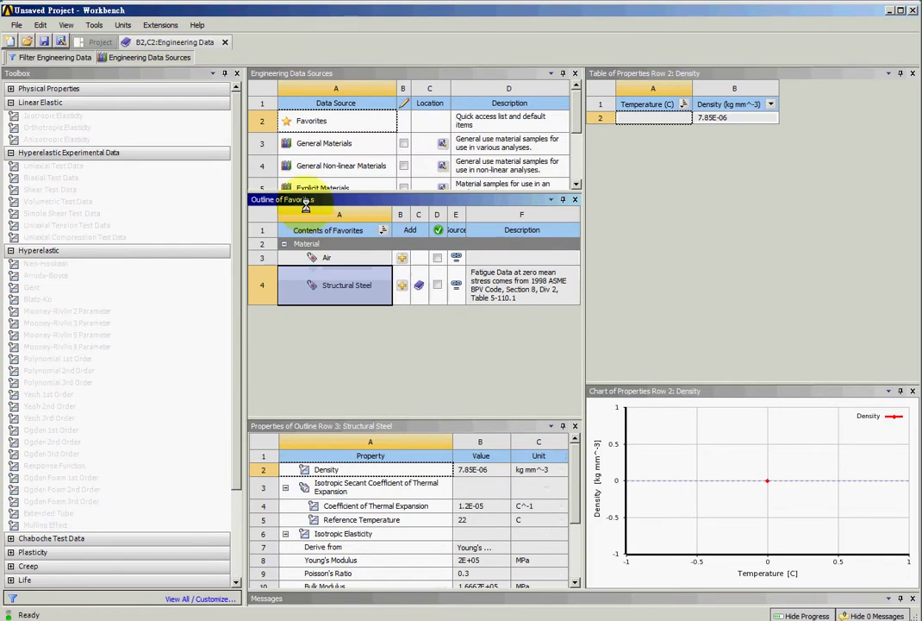
left_click(312, 147)
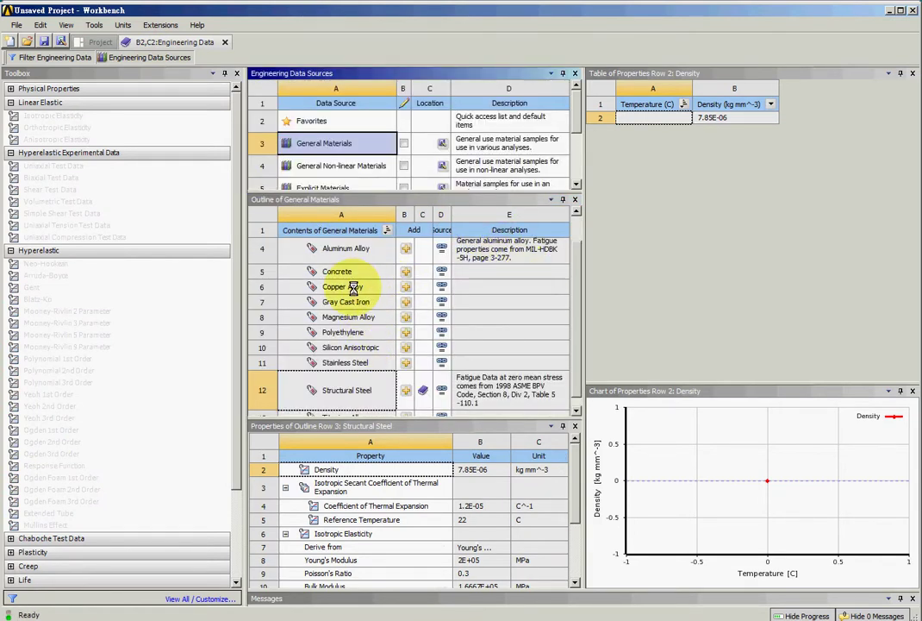
left_click(338, 332)
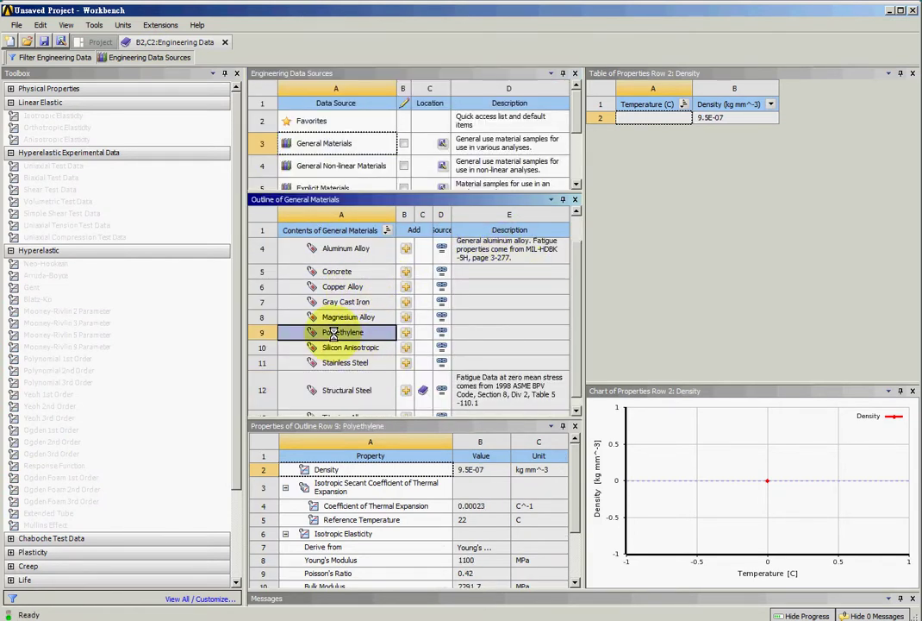
left_click(407, 332)
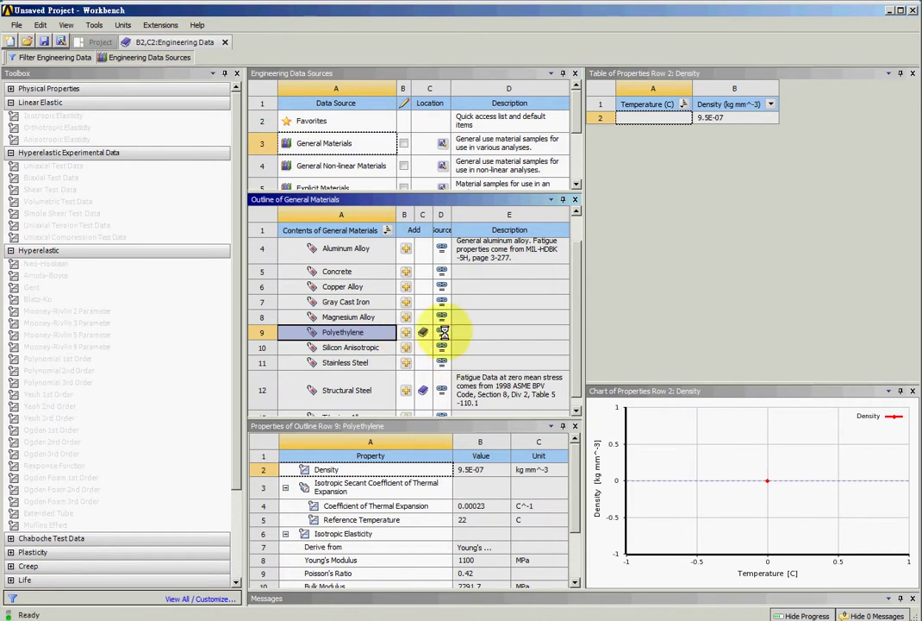
left_click(93, 42)
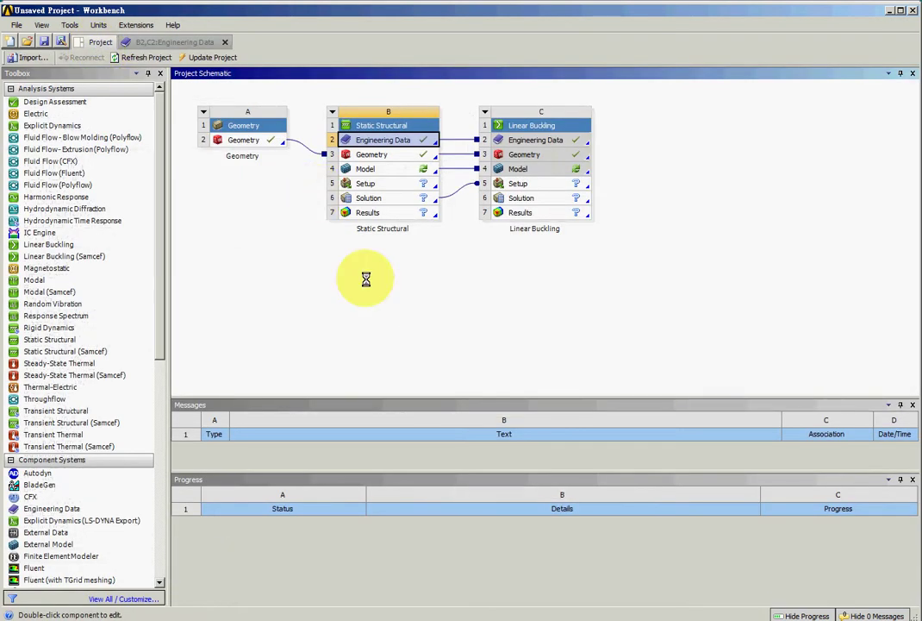
Open the Static Structural model in Mechanical and assign Polyethylene as the material of part 3-2.
right_click(396, 170)
left_click(431, 179)
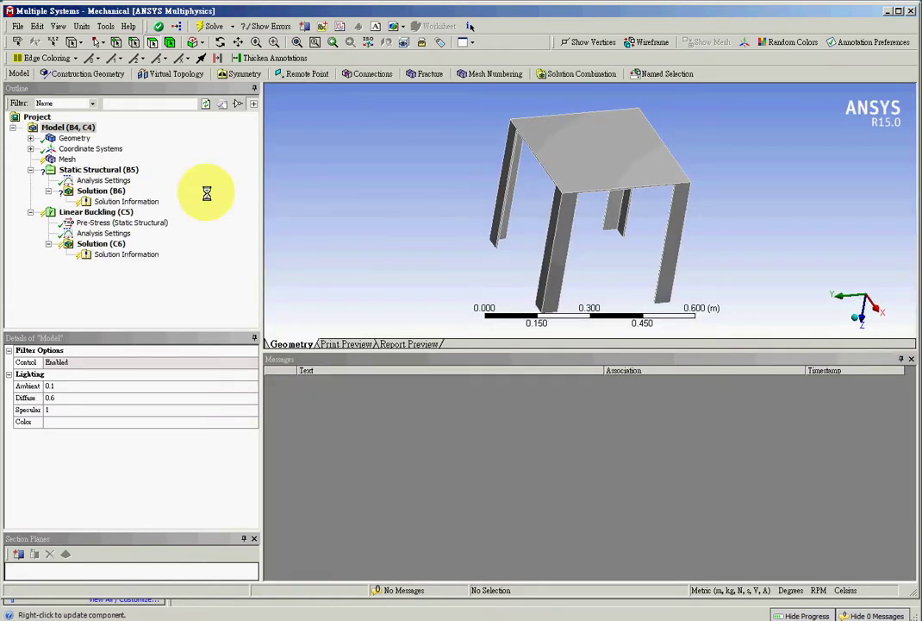
left_click(30, 138)
left_click(82, 149)
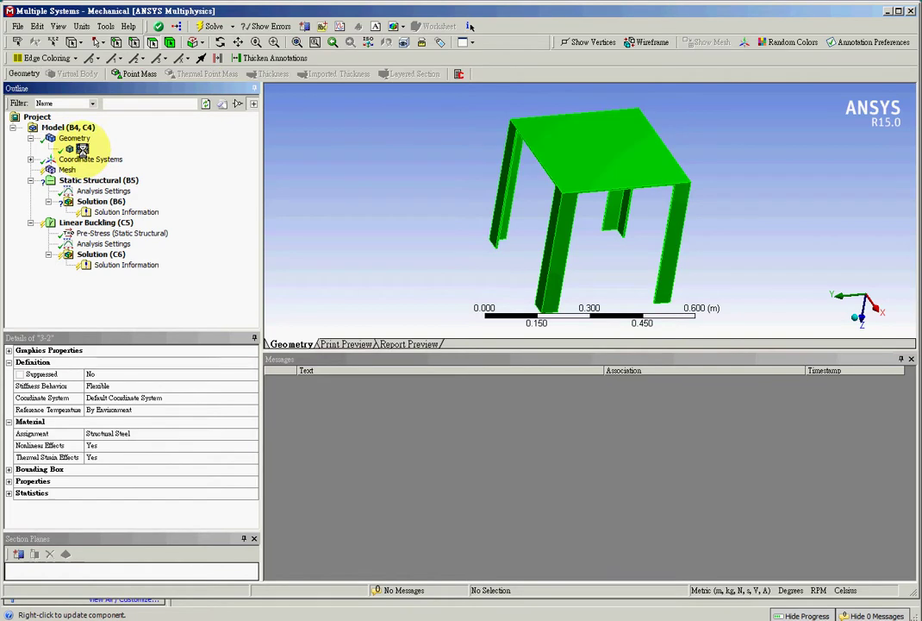
left_click(237, 434)
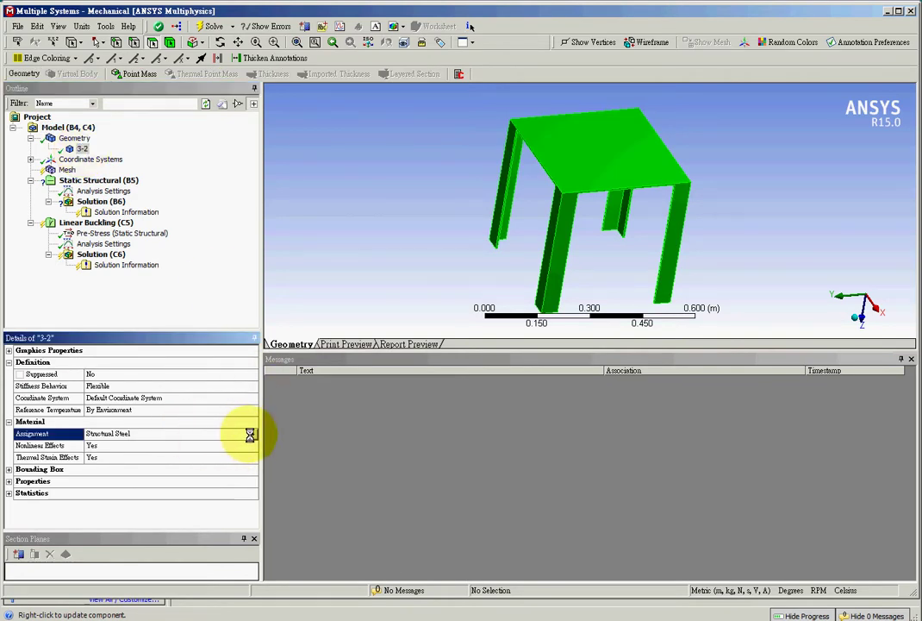
left_click(249, 434)
left_click(299, 491)
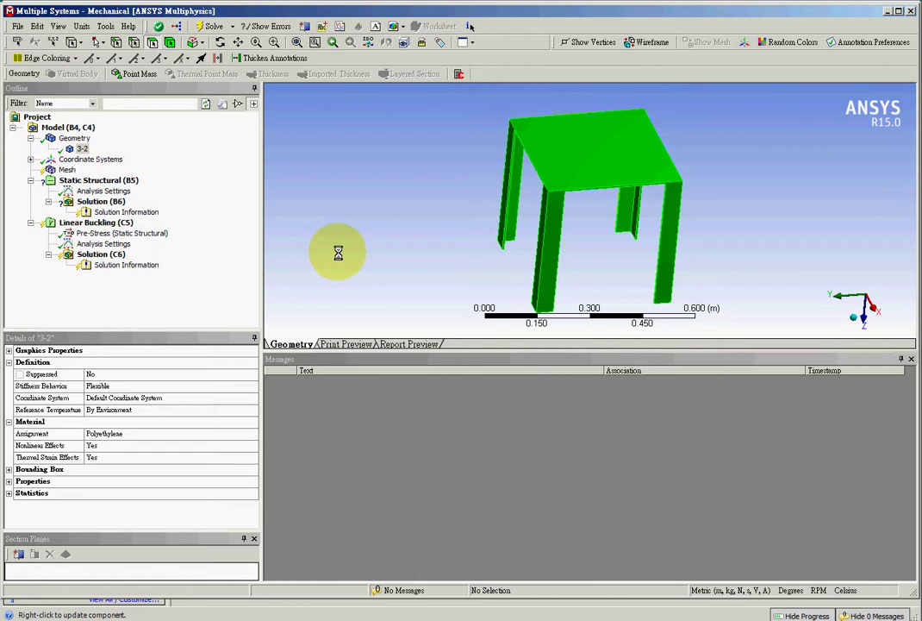
Generate the table's mesh with the default settings.
right_click(64, 169)
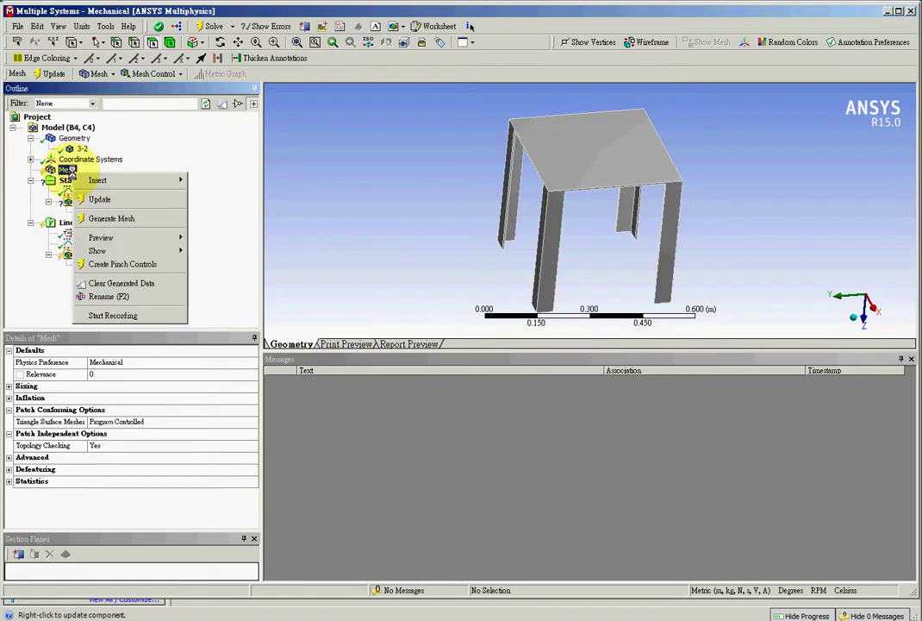
left_click(135, 218)
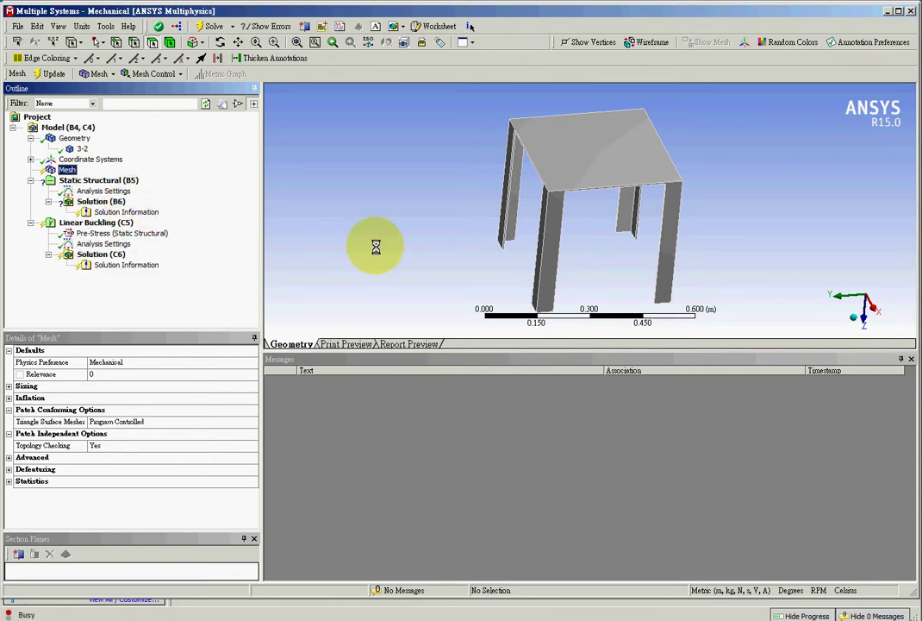
Add a fixed support to the static structural analysis on the bottom end faces of all four table legs.
left_click(102, 180)
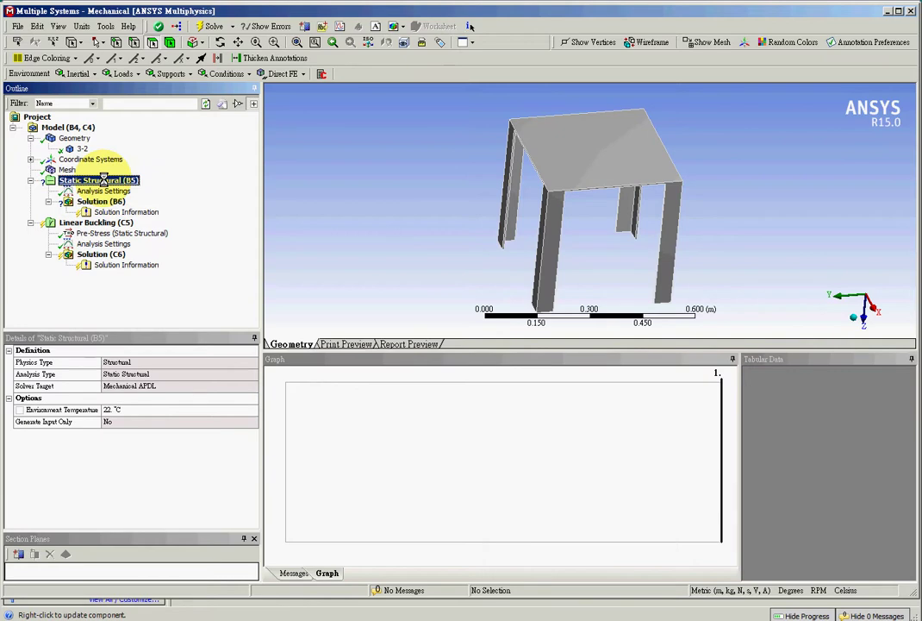
left_click(168, 73)
left_click(181, 89)
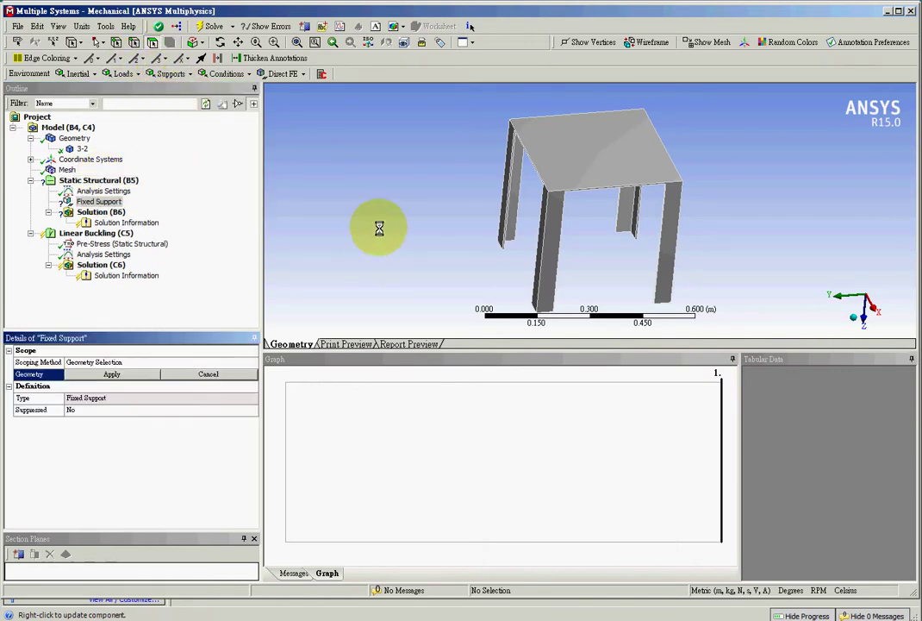
middle_click_drag(373, 236, 391, 152)
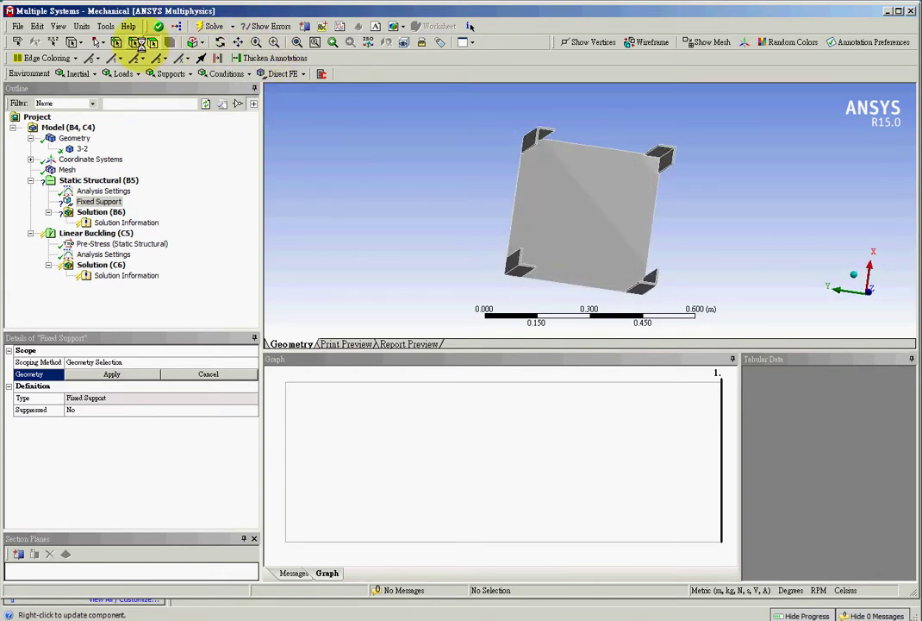
left_click(274, 42)
left_click_drag(480, 112, 708, 228)
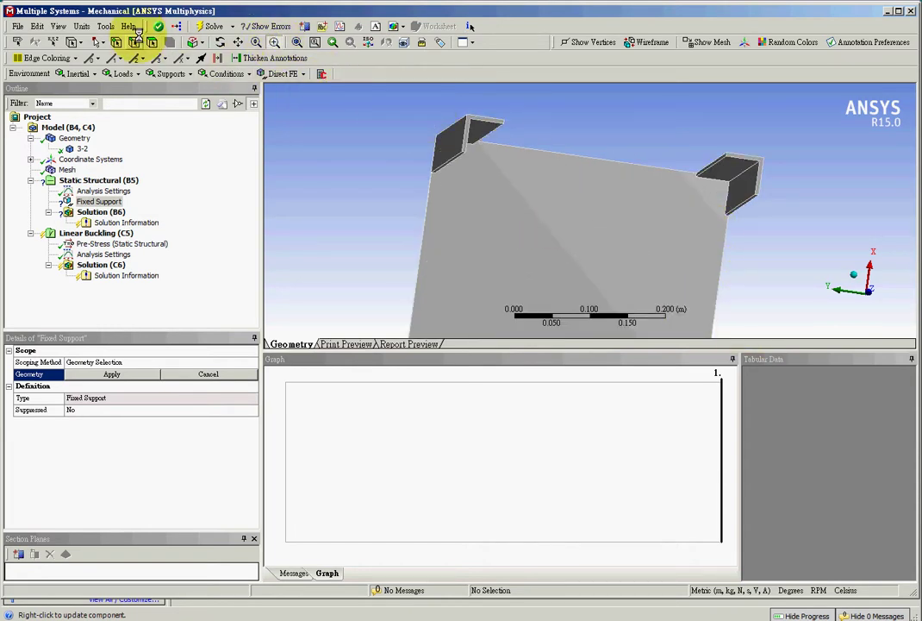
left_click(104, 43)
left_click(121, 56)
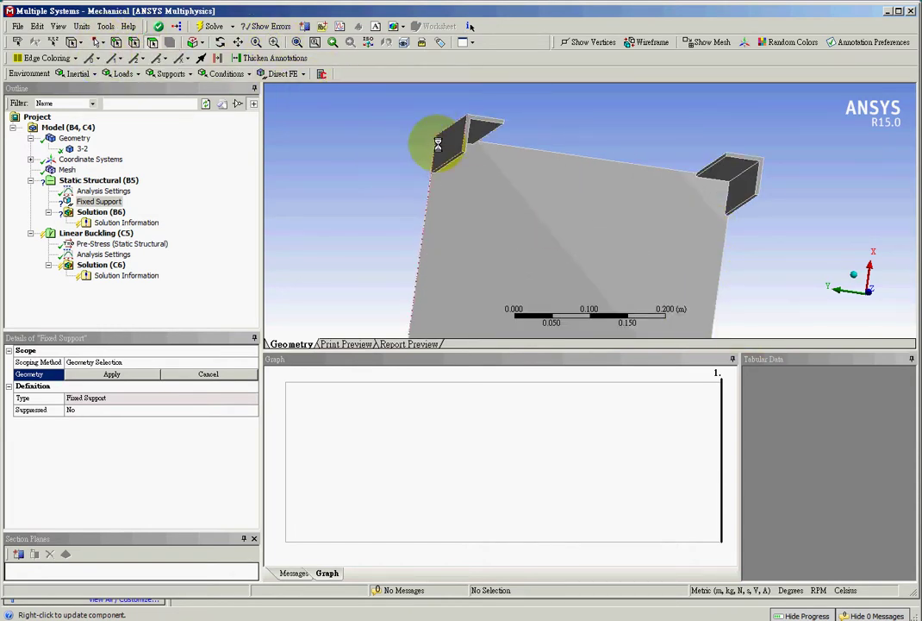
left_click(467, 130)
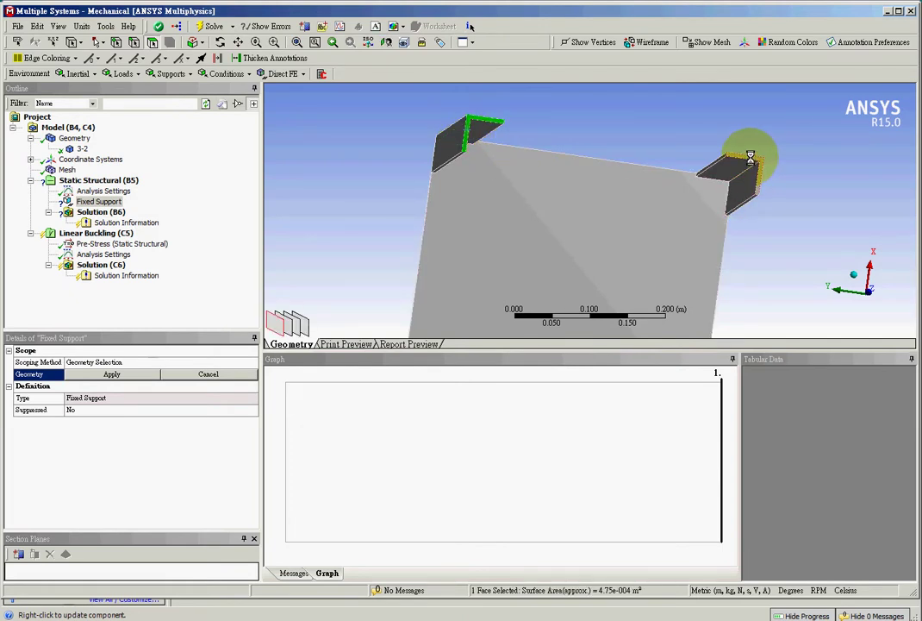
left_click(751, 158, "ctrl")
middle_click_drag(803, 284, 453, 269)
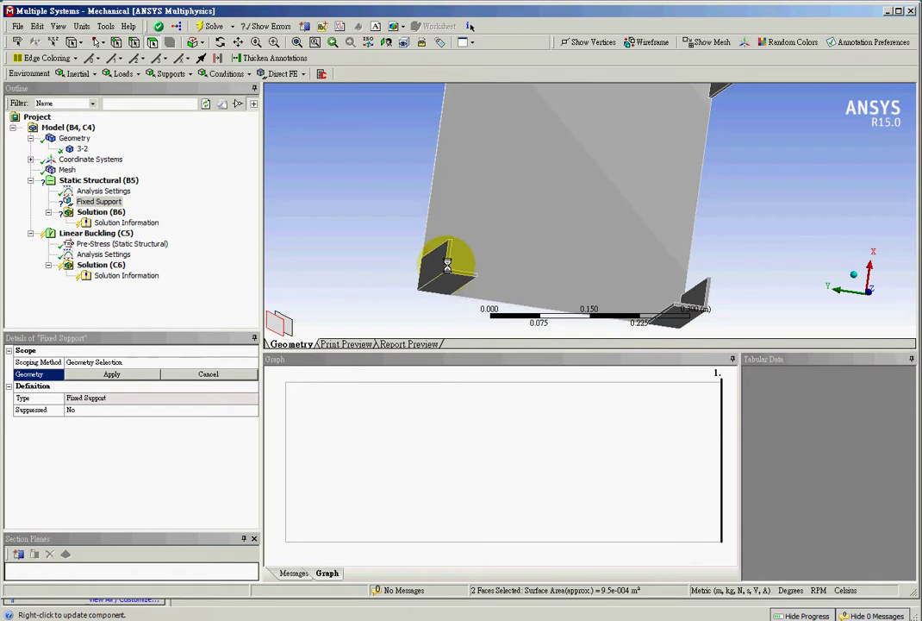
left_click(710, 292, "ctrl")
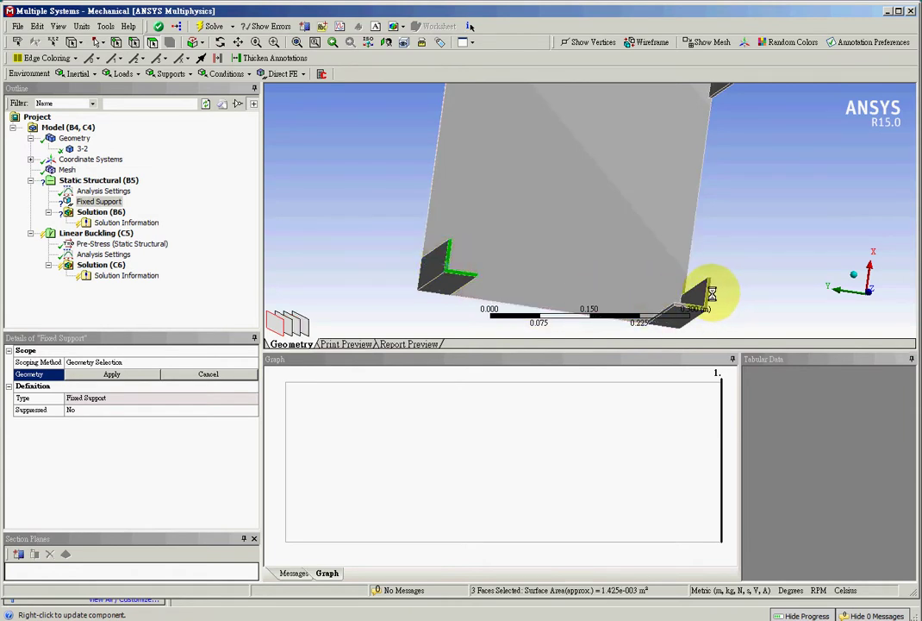
left_click(702, 295, "ctrl")
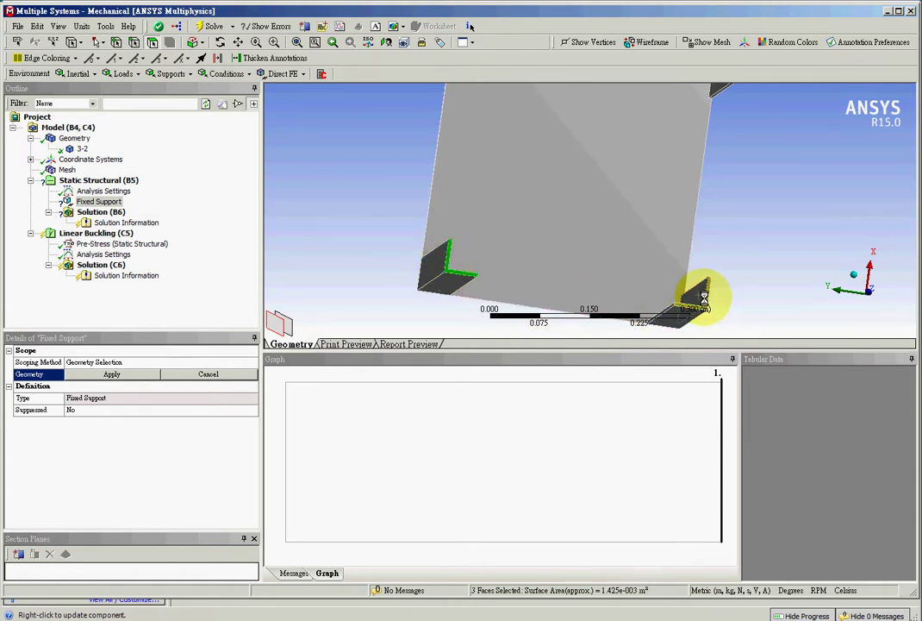
left_click(705, 304, "ctrl")
left_click(150, 374)
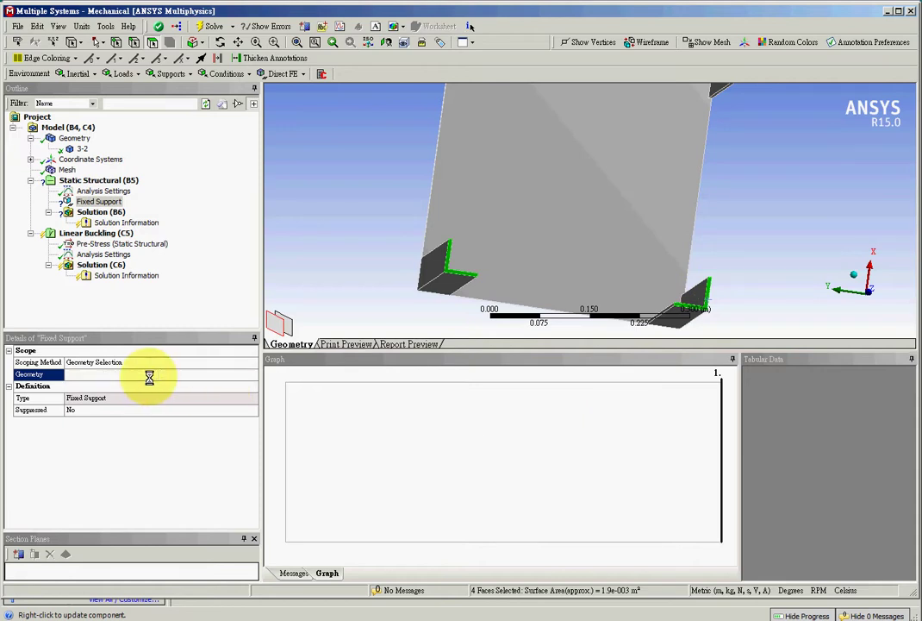
Add a force to the static structural analysis on the top face of the tabletop.
left_click(297, 41)
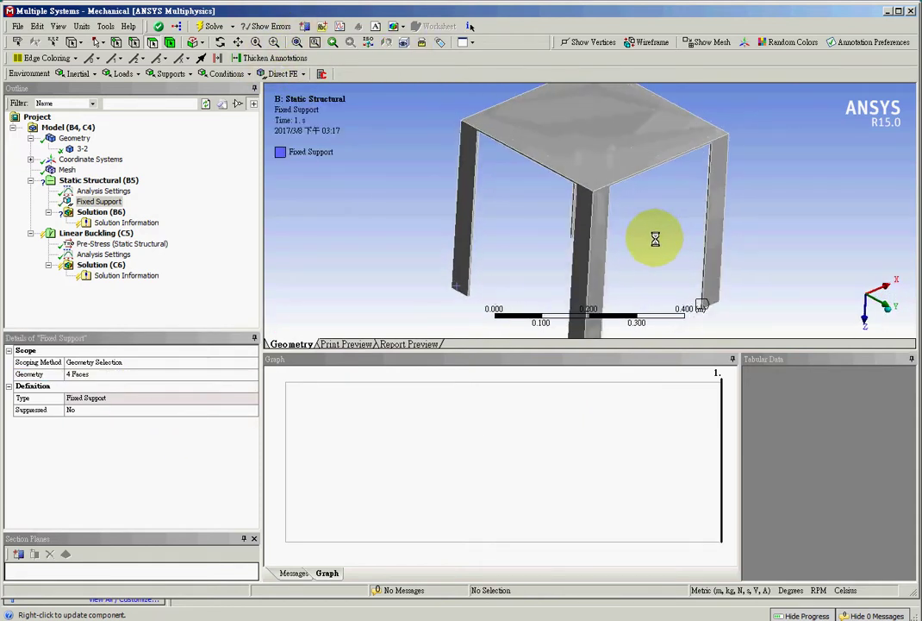
left_click(106, 181)
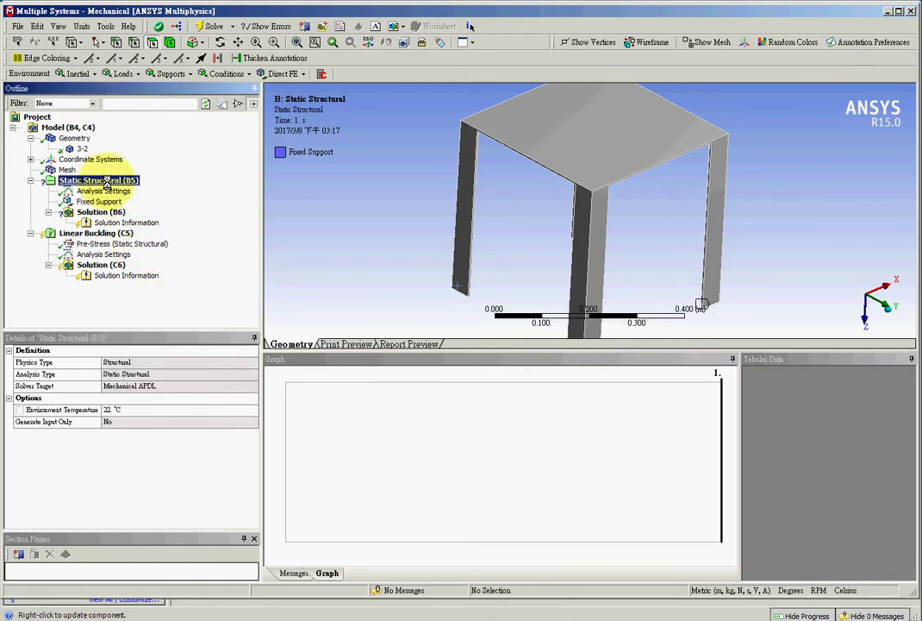
left_click(121, 74)
left_click(138, 129)
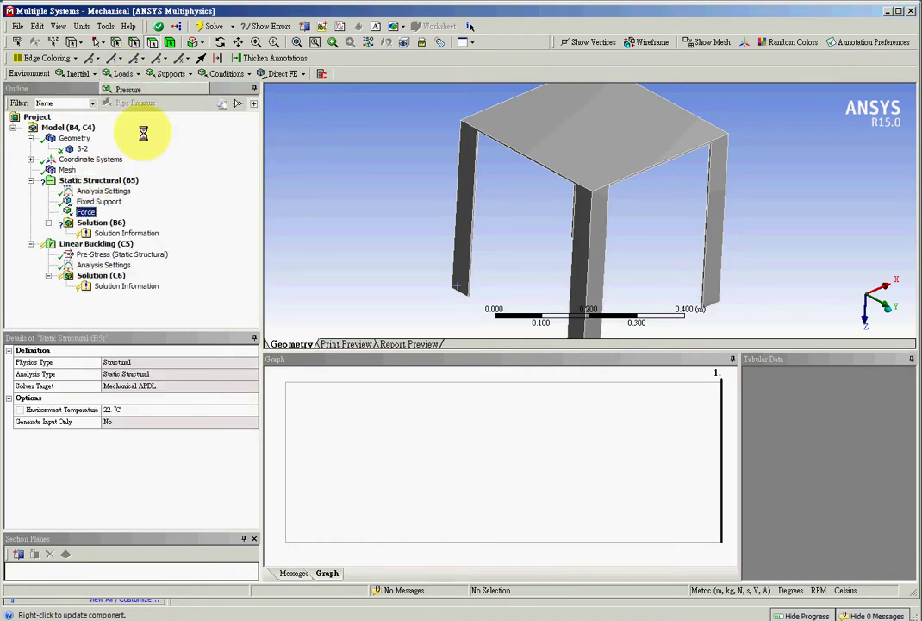
left_click(590, 133)
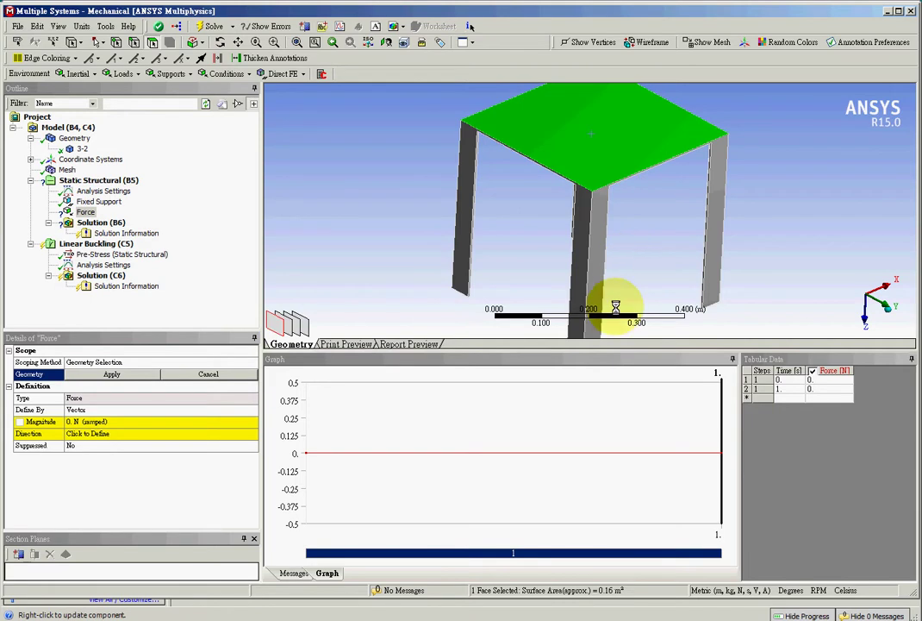
left_click(141, 374)
Set the force magnitude to 1 N and direct it vertically downward onto the tabletop.
left_click(109, 421)
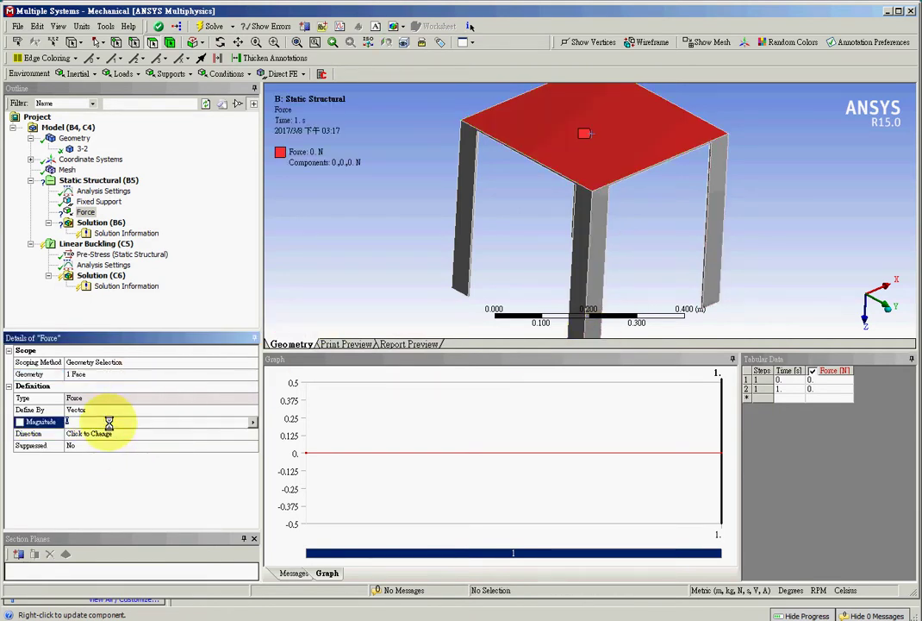
type("1")
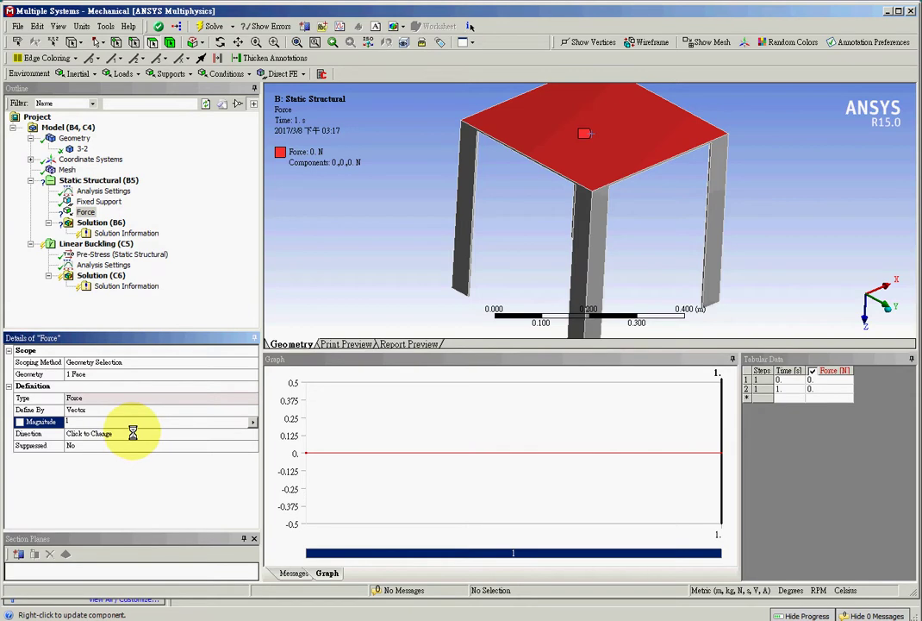
left_click(132, 433)
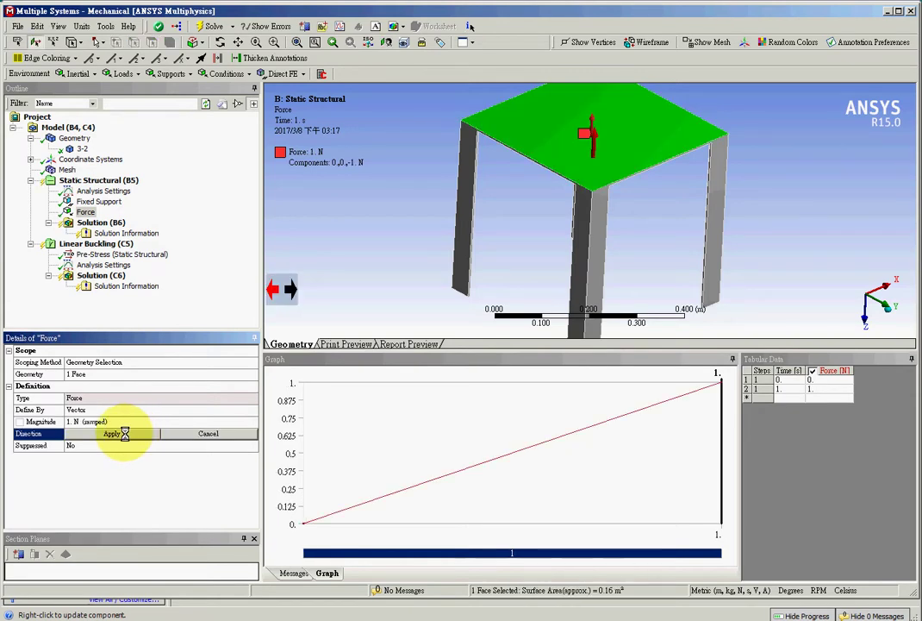
left_click(287, 291)
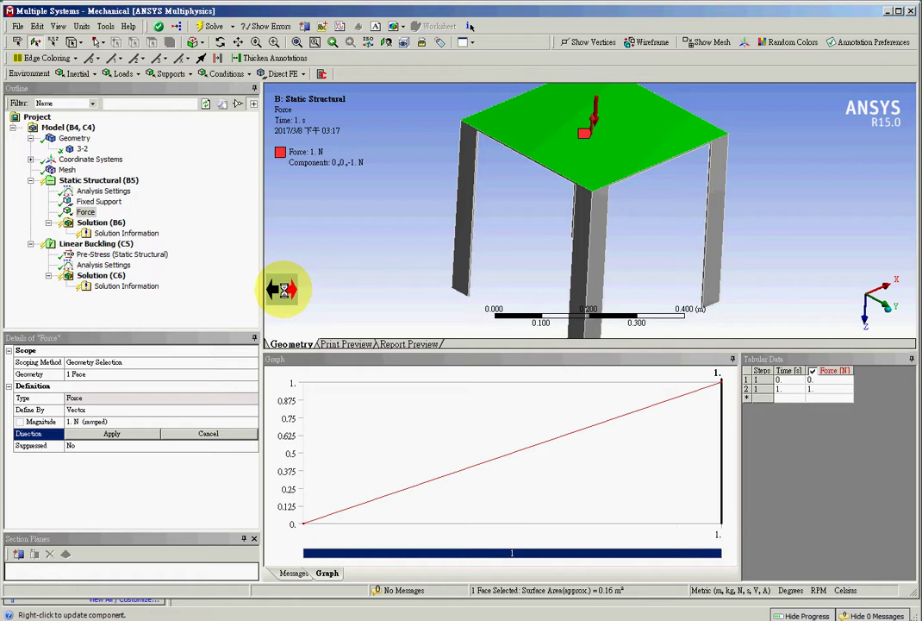
left_click(129, 434)
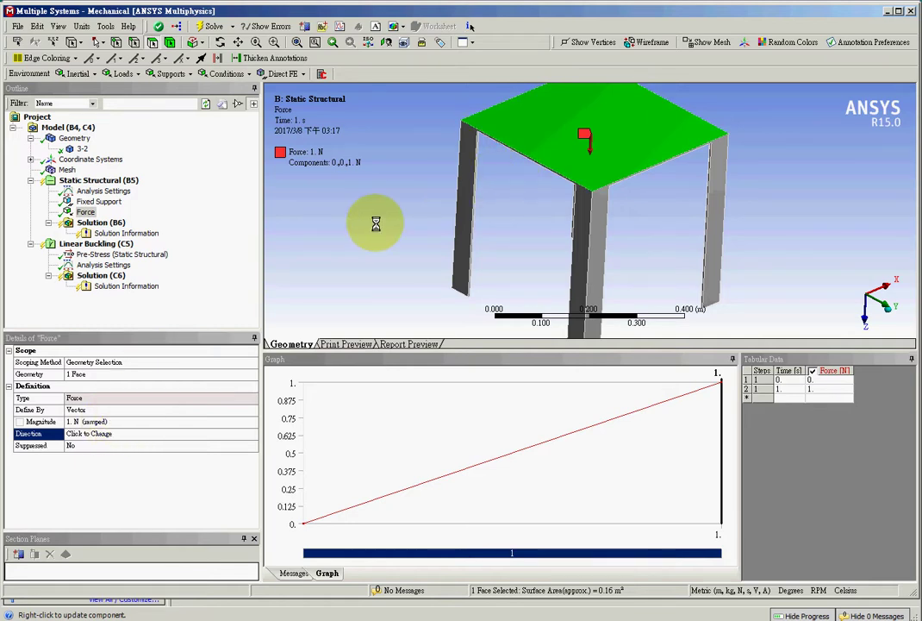
Add Total Deformation and Equivalent (von-Mises) Stress results to the static structural solution and solve it.
left_click(100, 222)
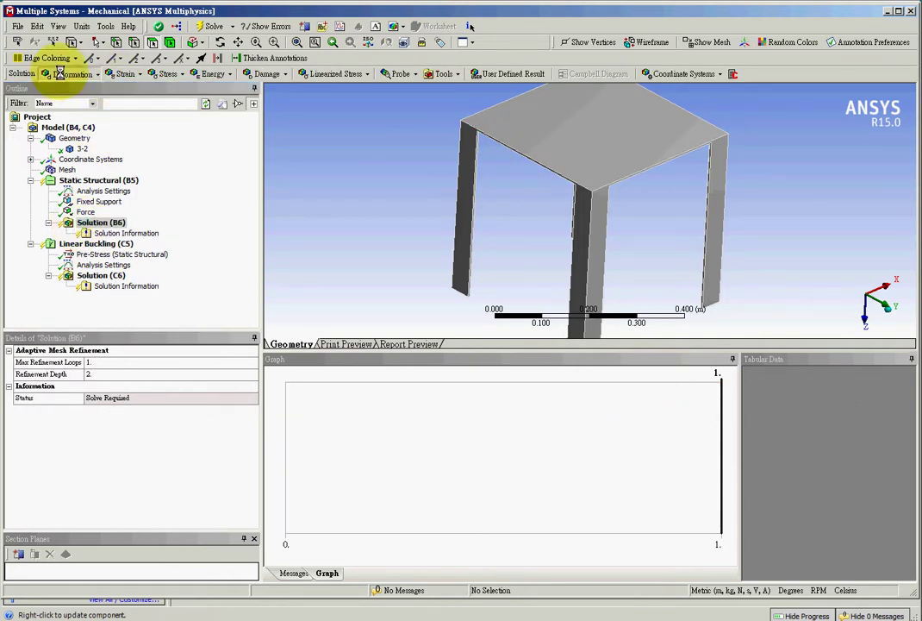
left_click(72, 74)
left_click(86, 90)
left_click(173, 74)
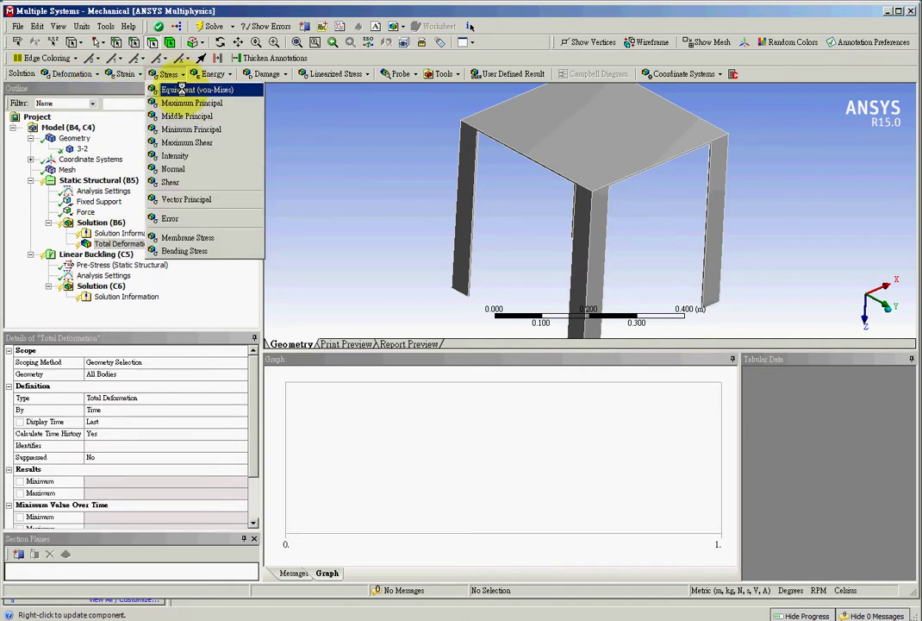
left_click(182, 89)
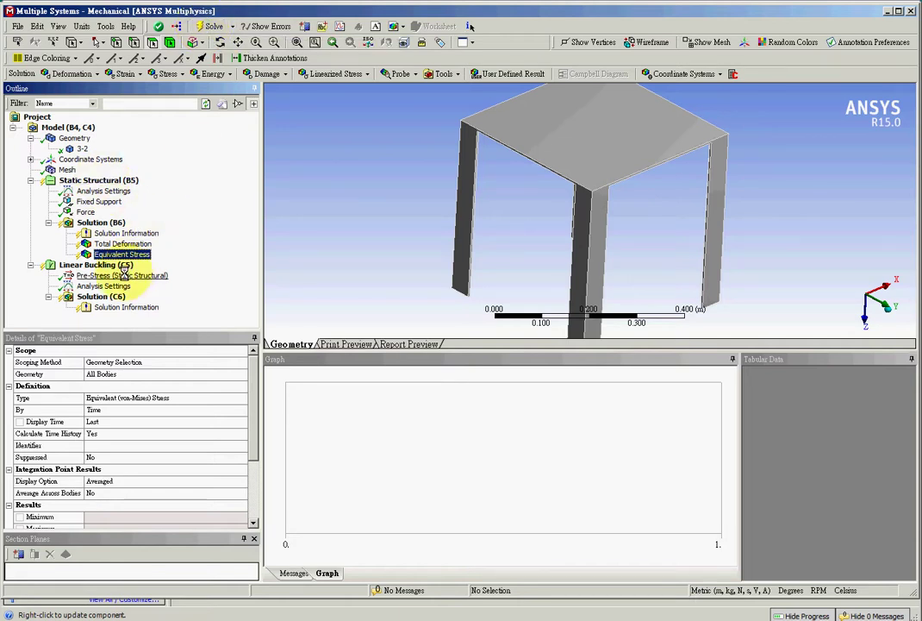
right_click(96, 221)
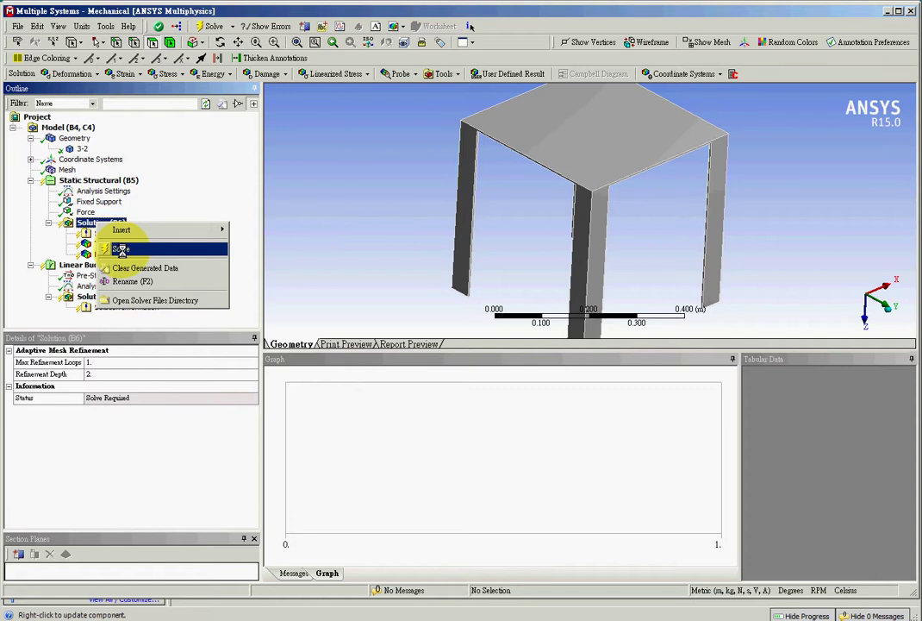
left_click(121, 249)
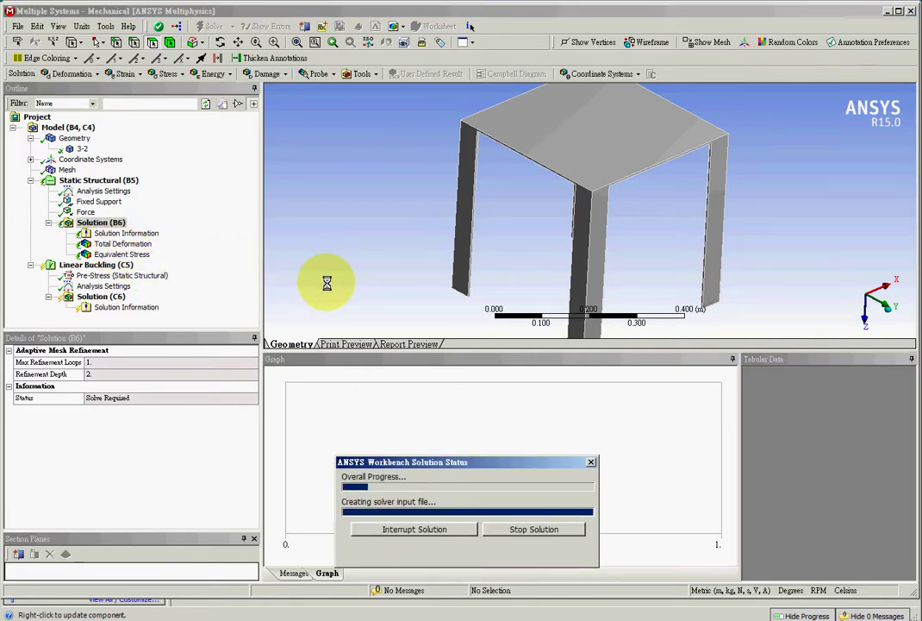
View the total deformation and equivalent stress plots of the static structural solution.
left_click(125, 243)
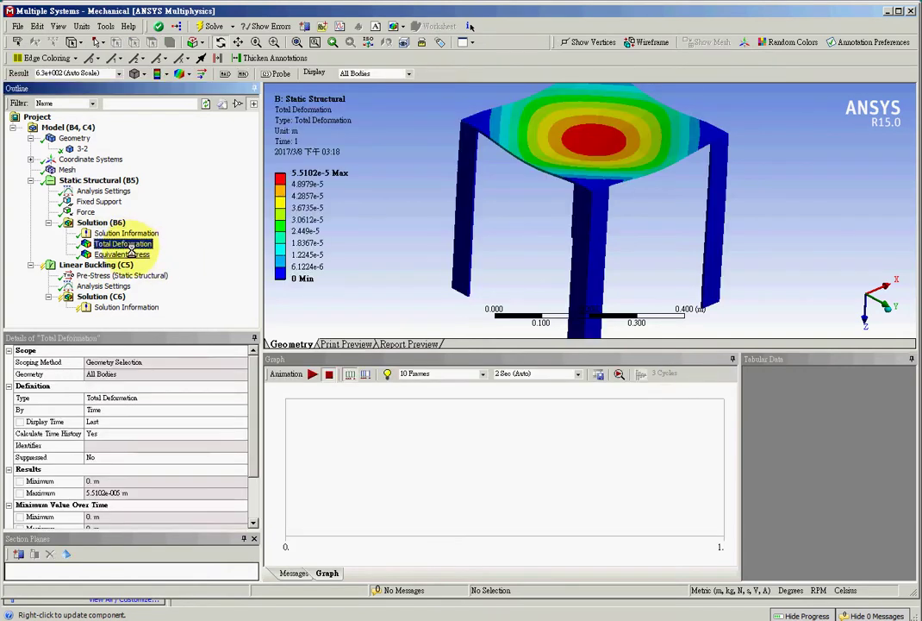
left_click(125, 254)
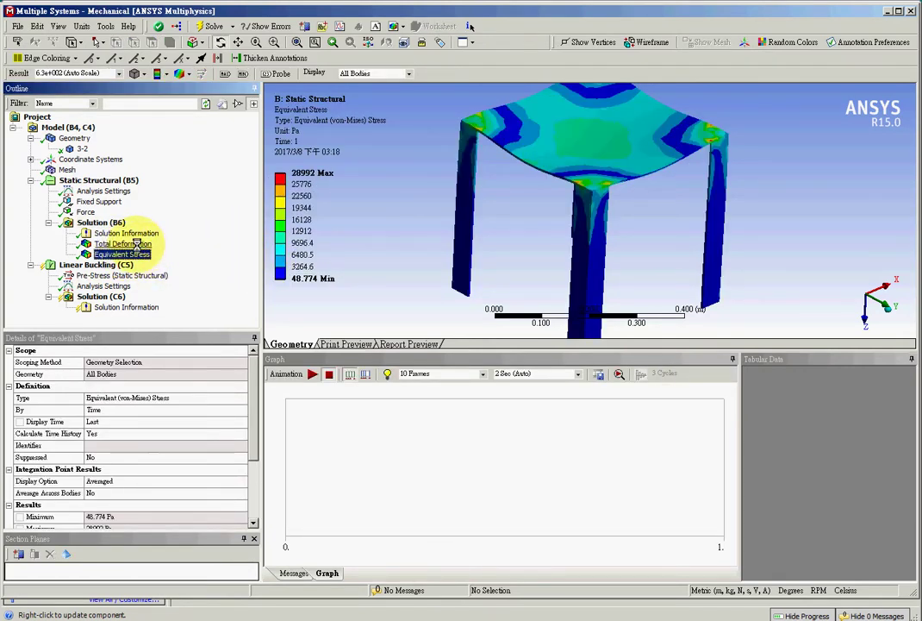
left_click(134, 244)
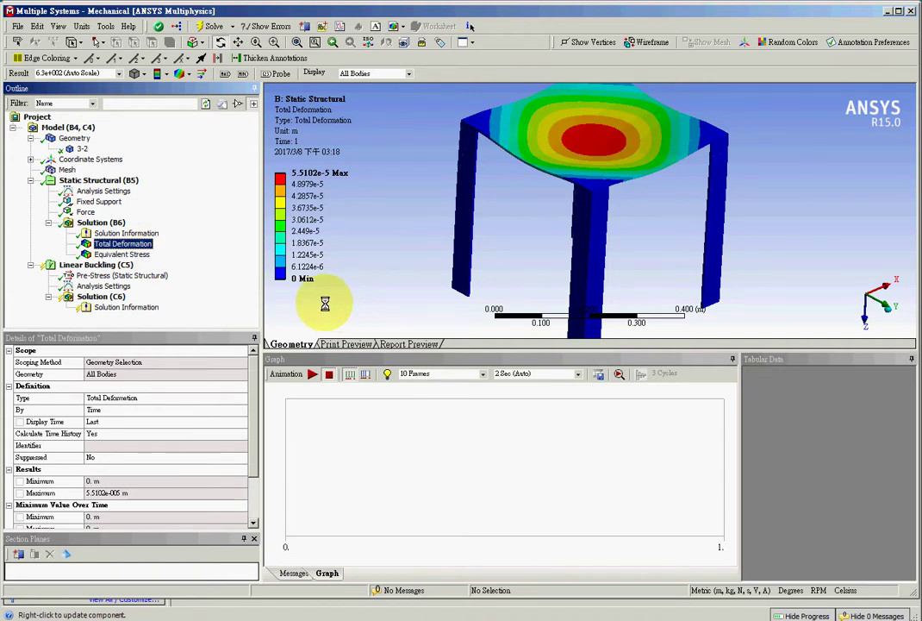
Set the maximum modes to find to 8 in the Linear Buckling analysis settings.
left_click(99, 264)
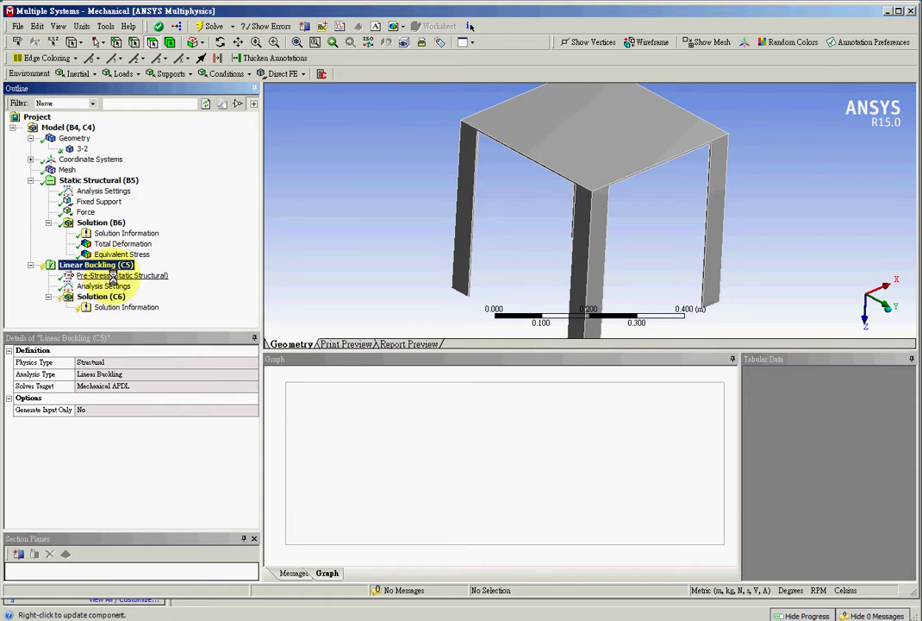
left_click(112, 276)
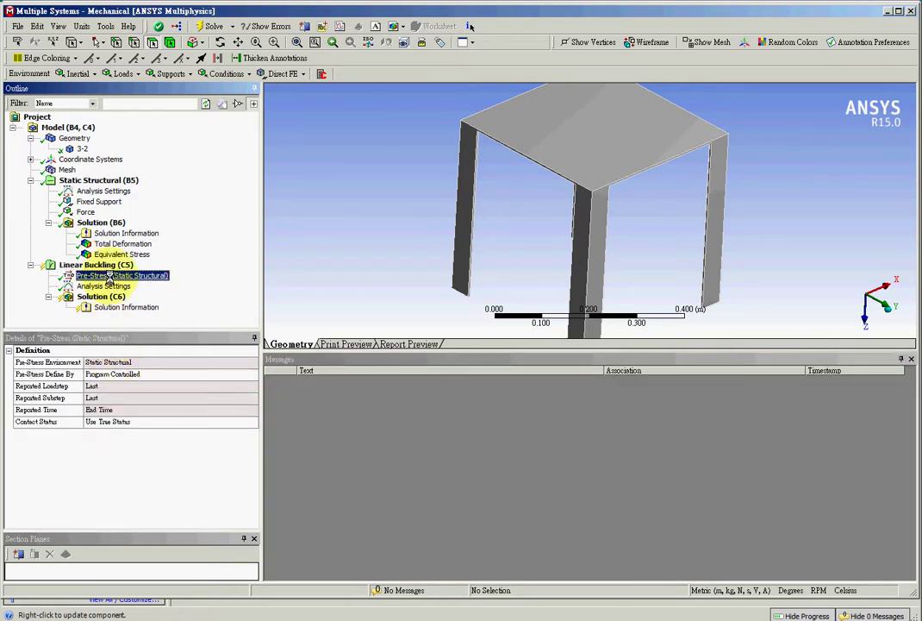
left_click(118, 286)
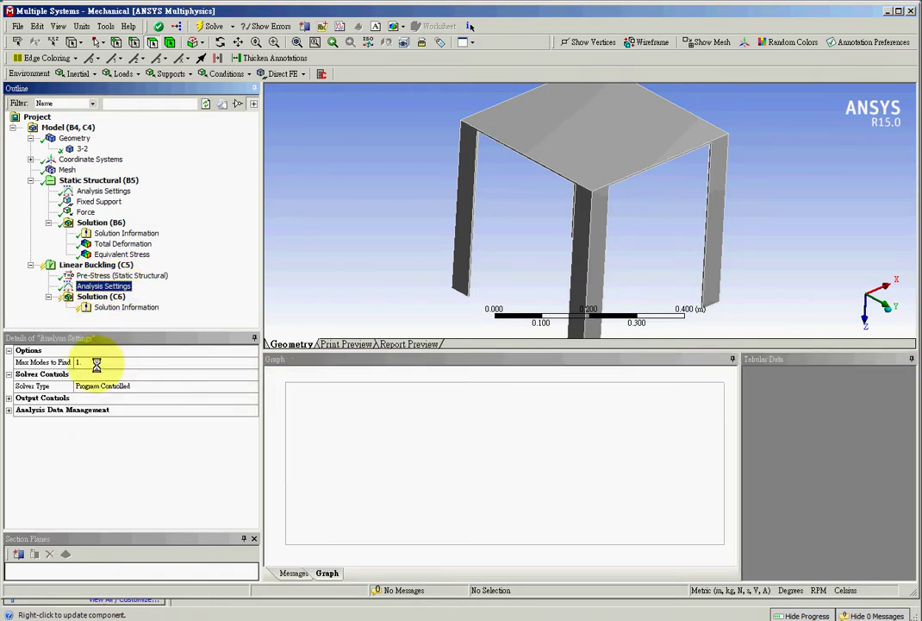
left_click(95, 364)
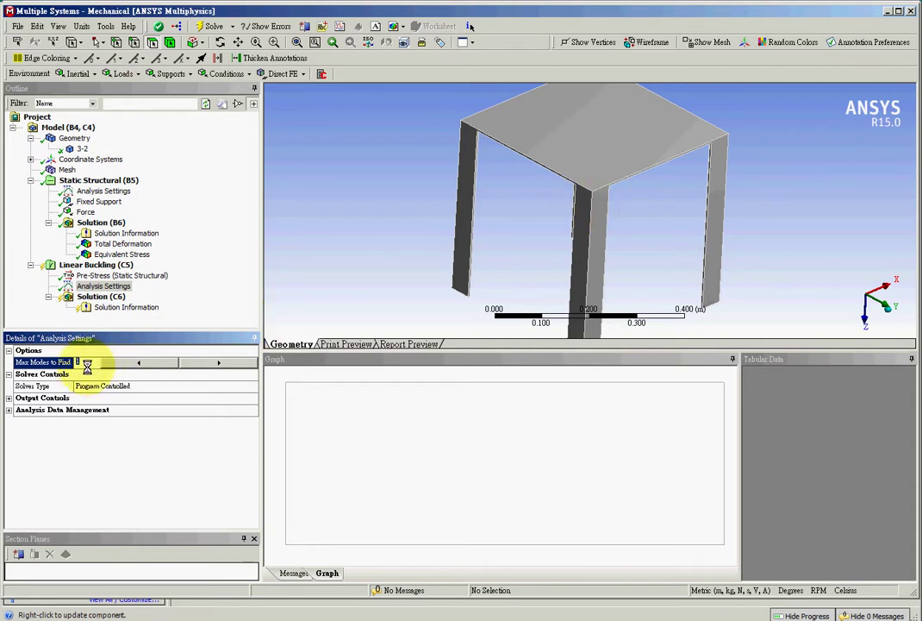
type("8")
left_click(363, 278)
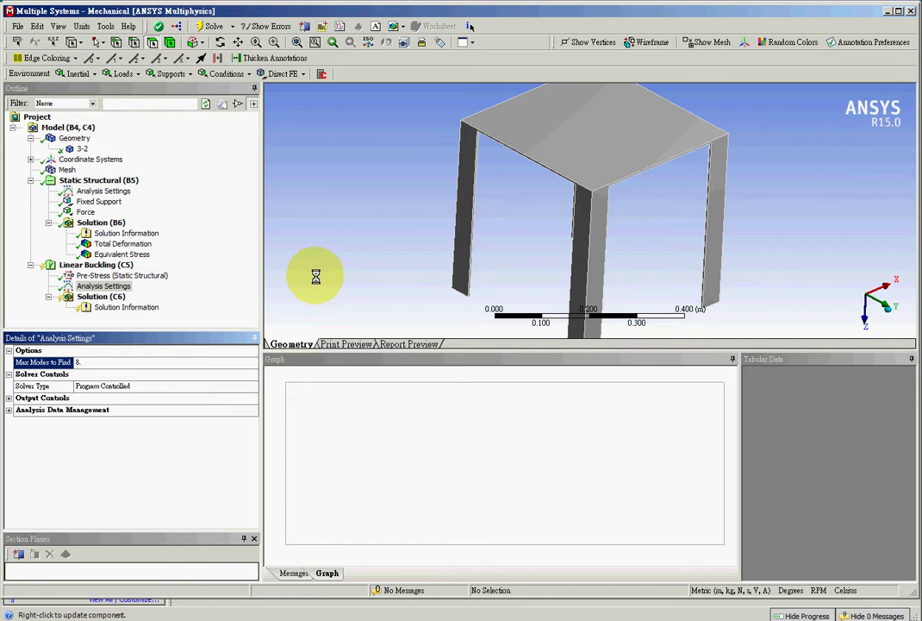
Add a Total Deformation result to the Linear Buckling solution and solve it.
left_click(90, 297)
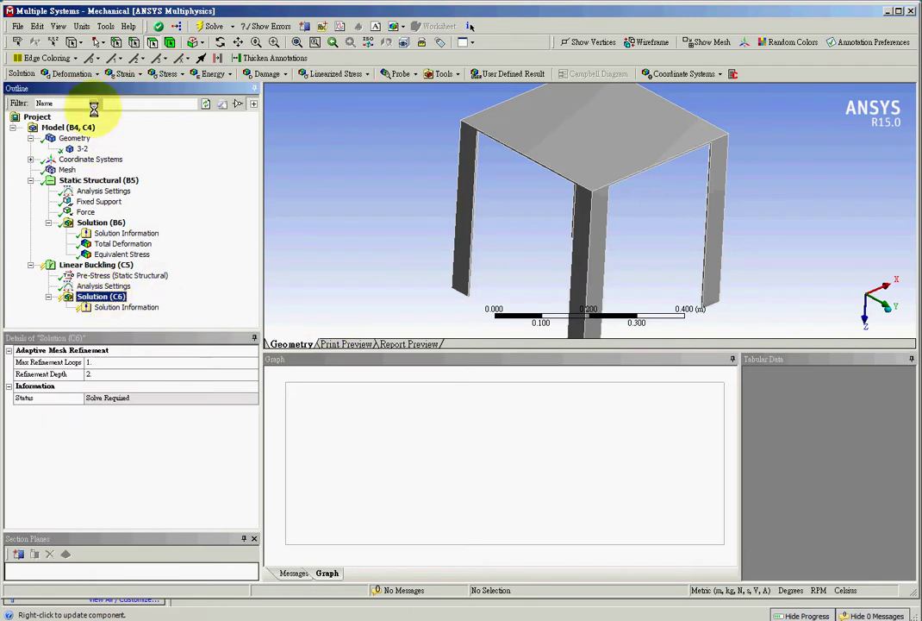
left_click(72, 74)
left_click(80, 89)
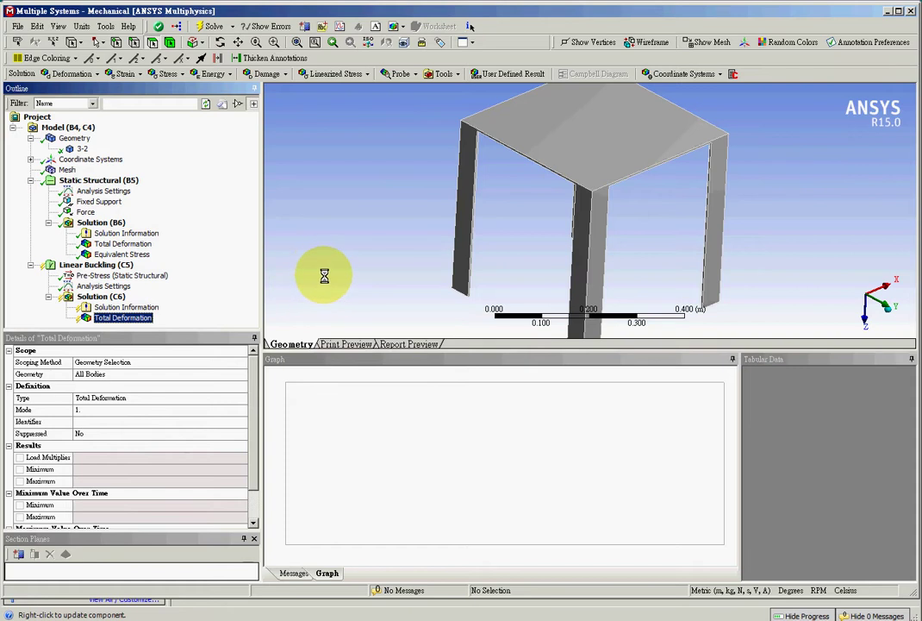
right_click(99, 294)
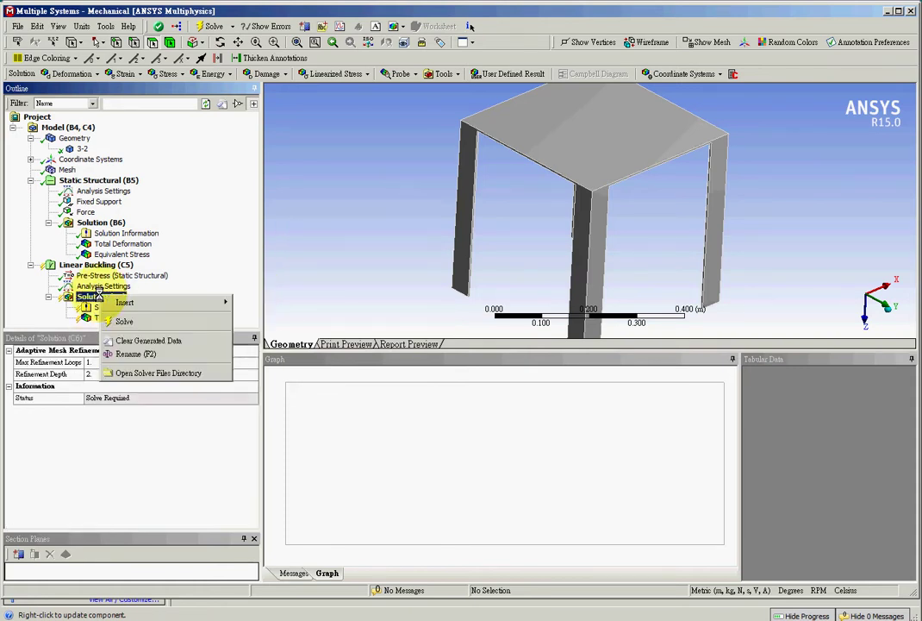
left_click(146, 322)
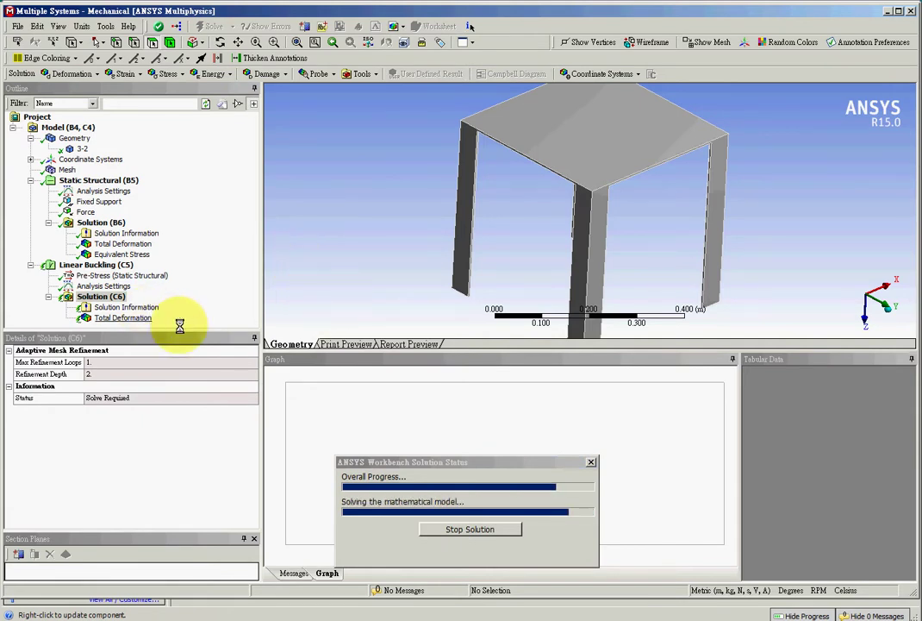
Examine the buckling load multipliers and the mode 1 total deformation, comparing the buckled shape with the fixed support setup.
left_click(789, 379)
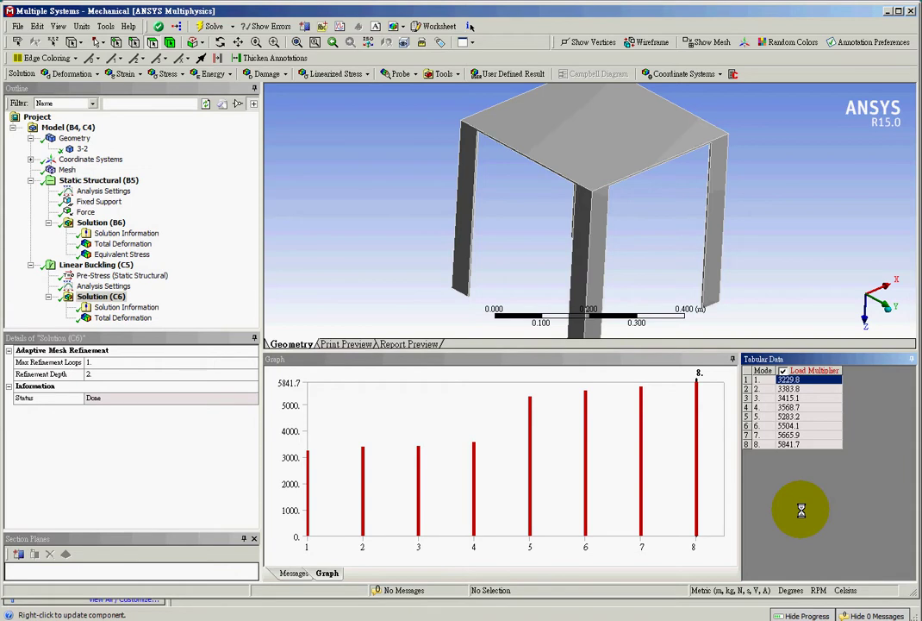
left_click(297, 43)
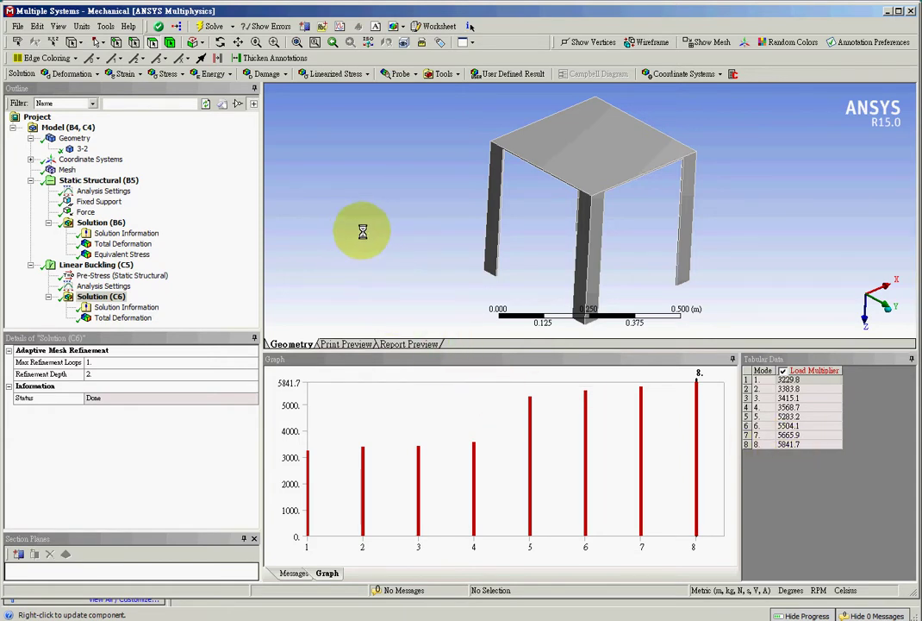
left_click(100, 202)
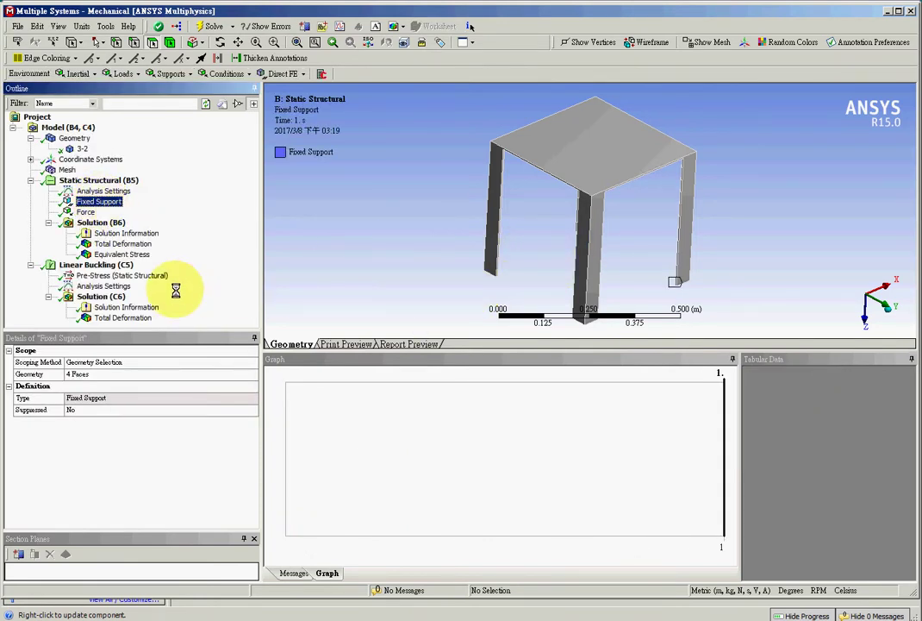
left_click(136, 317)
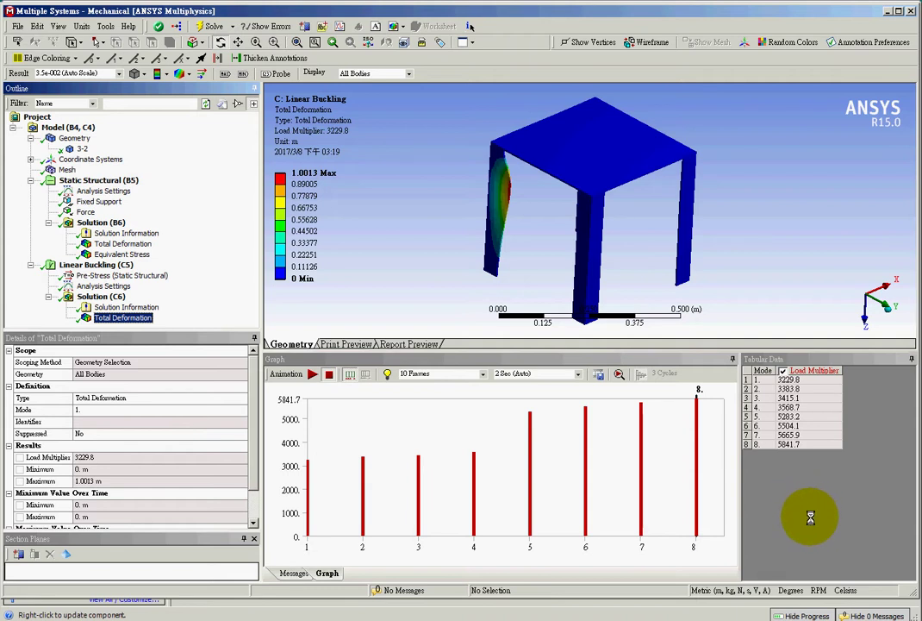
left_click(99, 201)
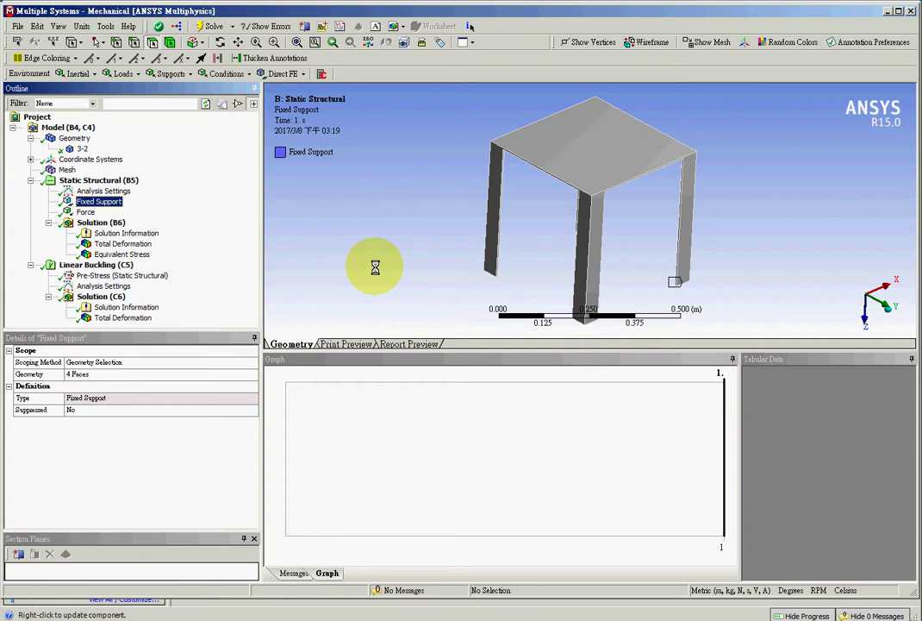
left_click(119, 317)
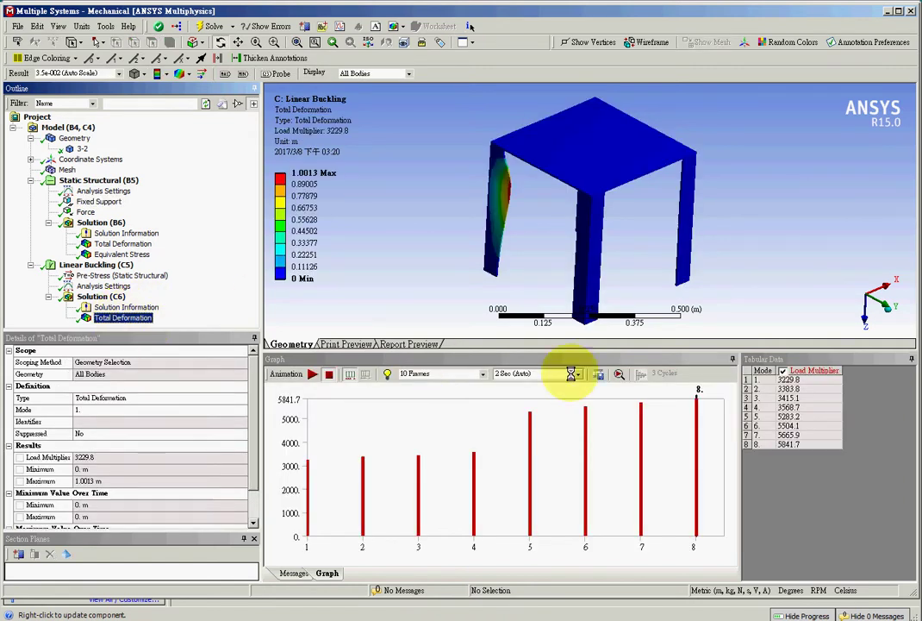